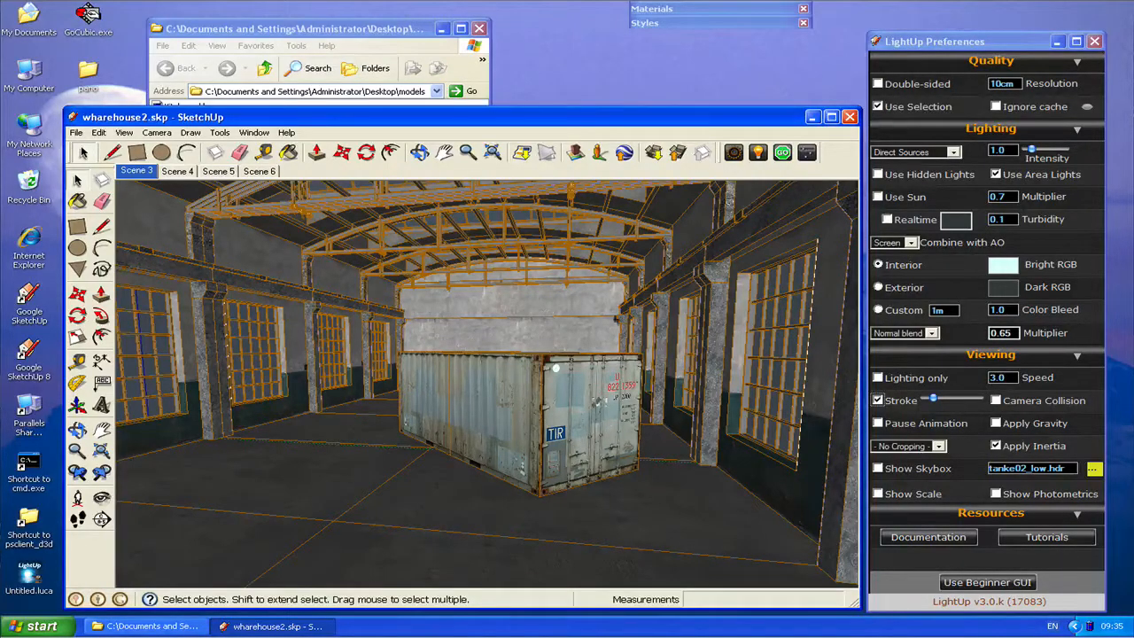
Calculate the LightUp lighting for the warehouse model and look around the lit interior
mouse_move(553, 325)
middle_down()
mouse_move(582, 324)
mouse_move(541, 324)
mouse_move(558, 319)
middle_up()
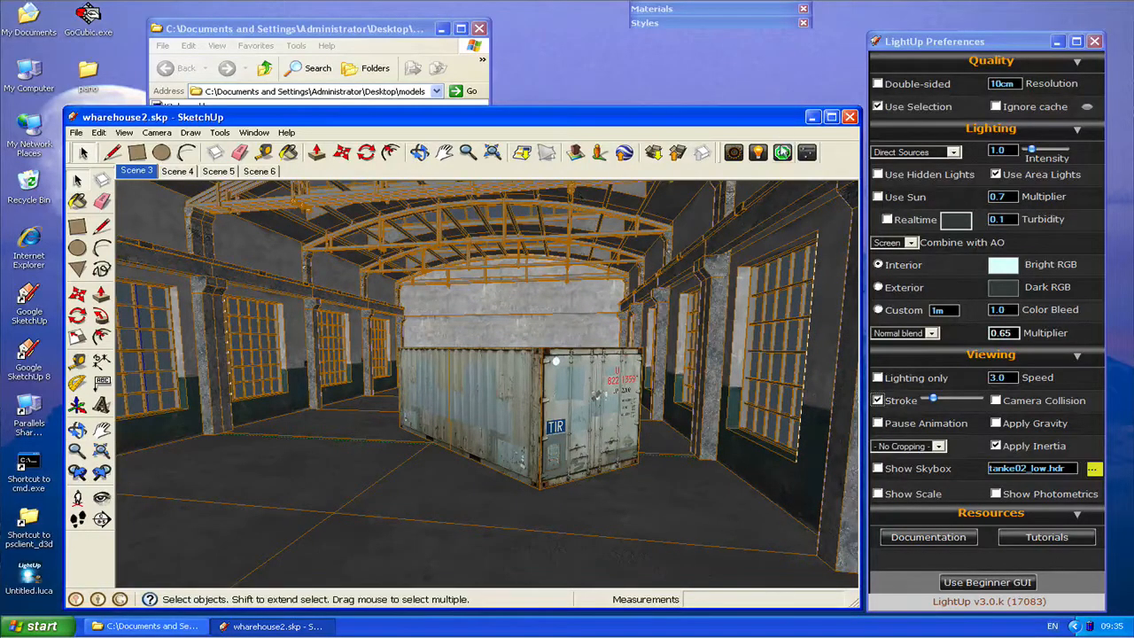
click(782, 154)
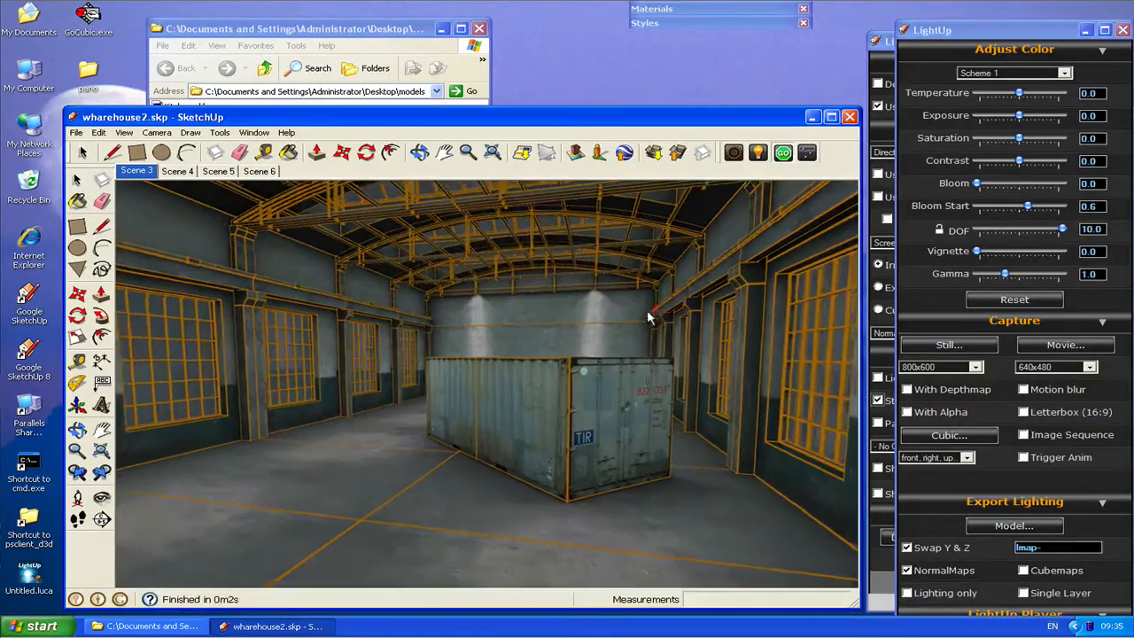
drag(648, 312, 686, 317)
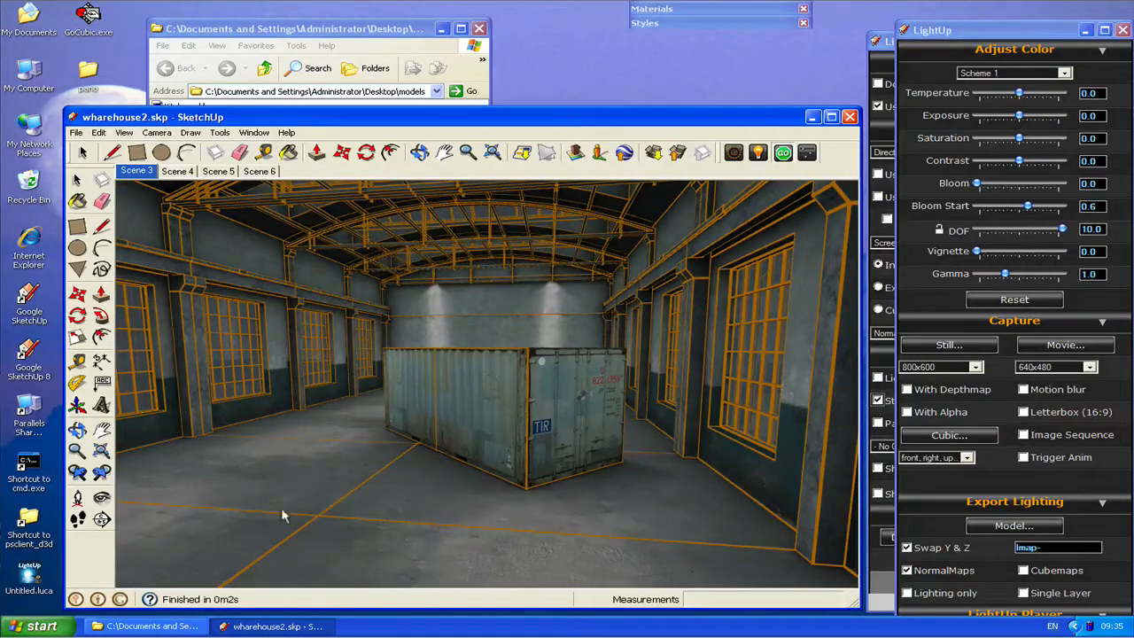
Change the model style's edge color from the color wheel to a medium blue
click(638, 24)
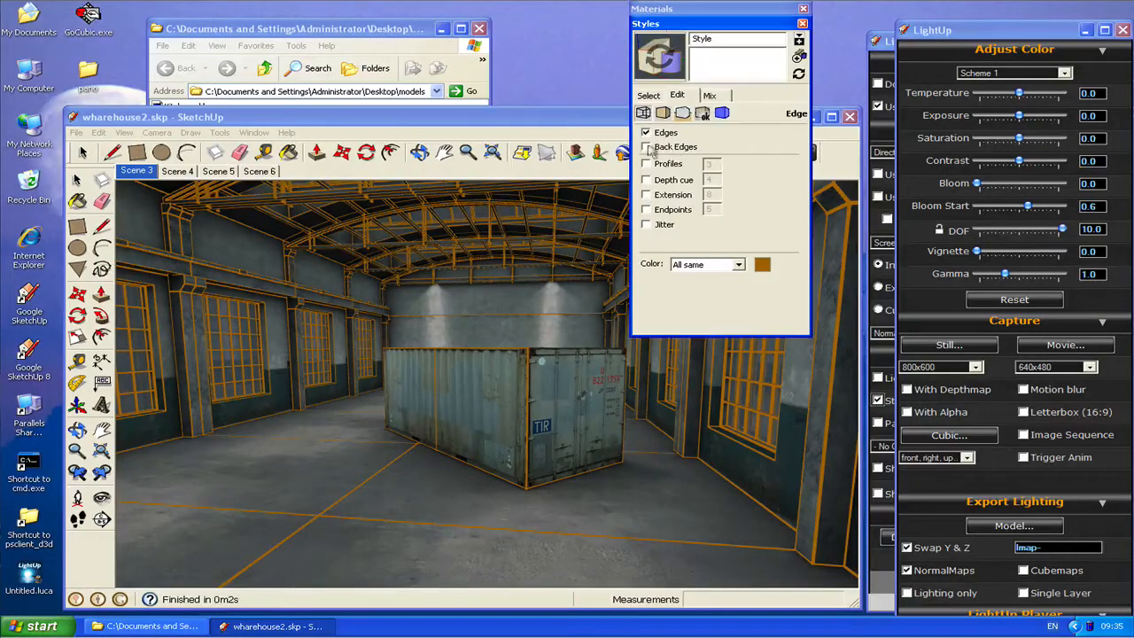
click(762, 264)
click(628, 334)
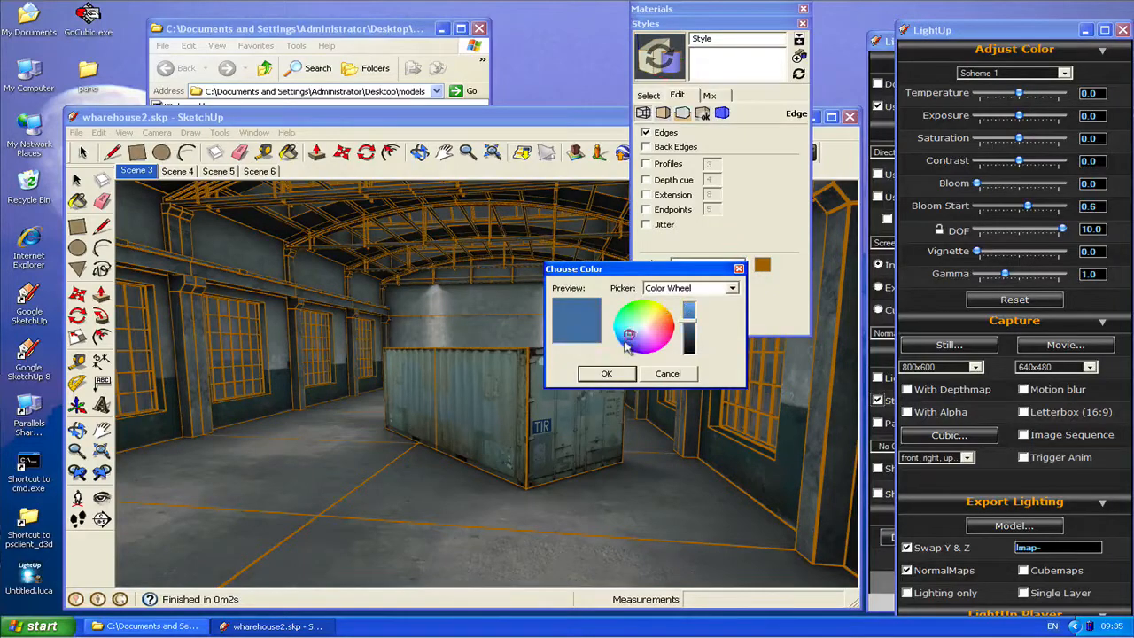
click(620, 376)
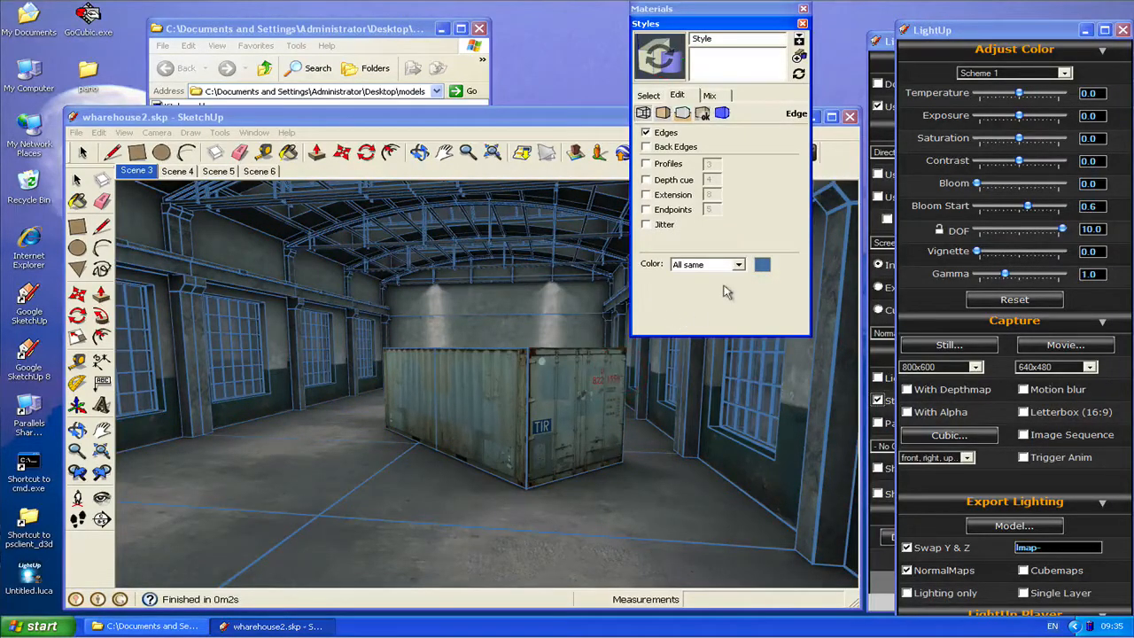
Reduce the LightUp stroke thickness slightly and turn off Stroke display, leaving the Styles settings collapsed
click(873, 567)
mouse_move(934, 400)
mouse_down()
mouse_move(962, 403)
mouse_move(923, 403)
mouse_up()
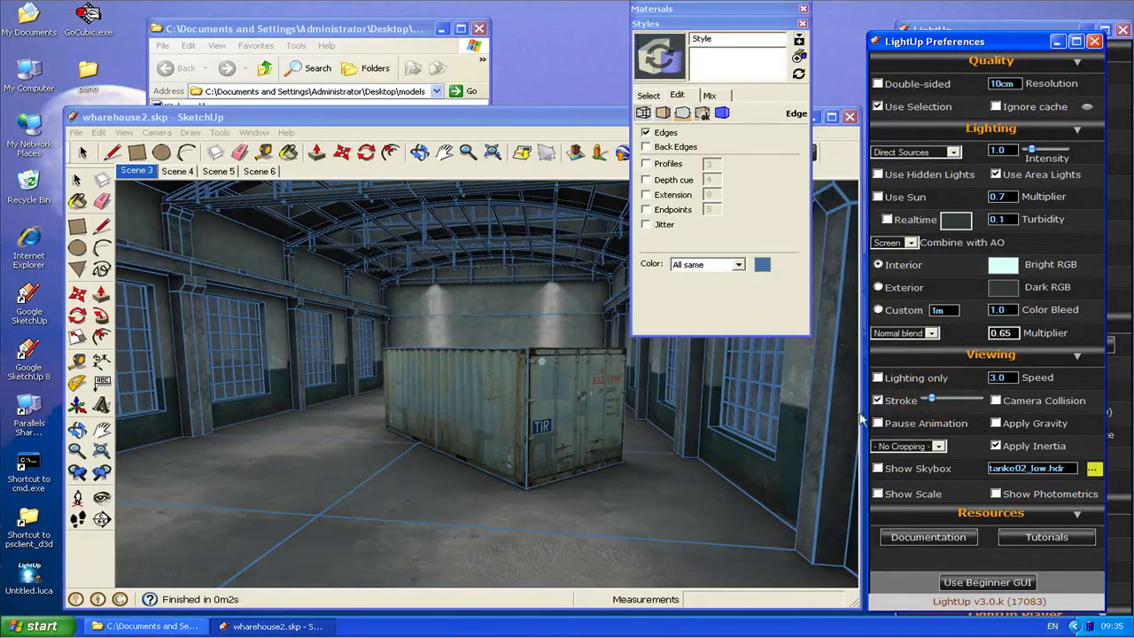
click(717, 23)
click(877, 401)
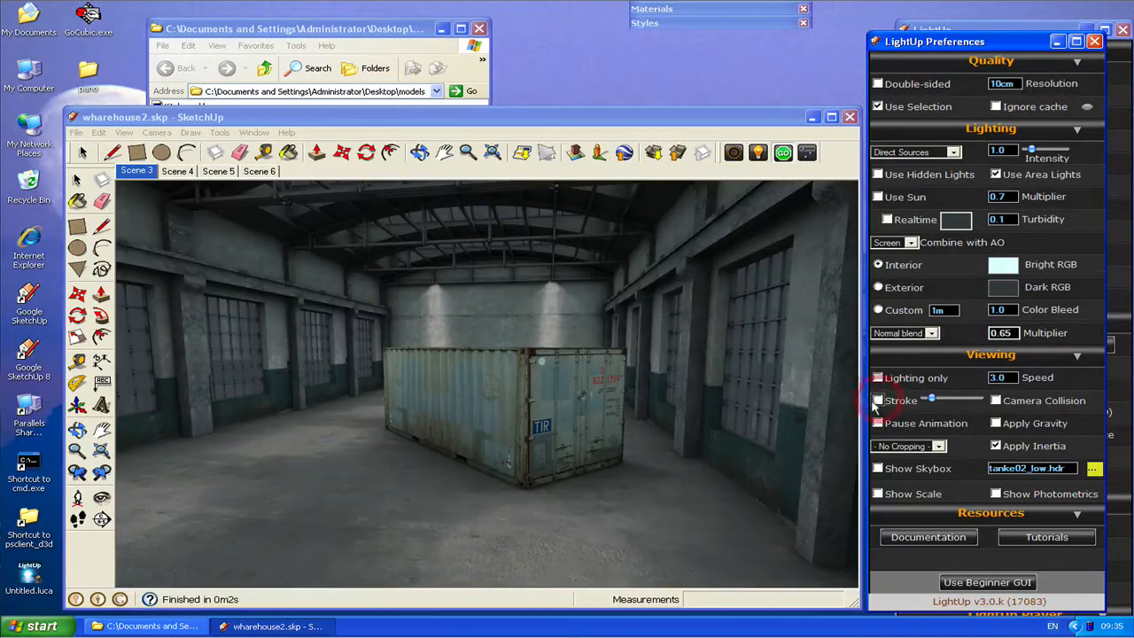
click(875, 402)
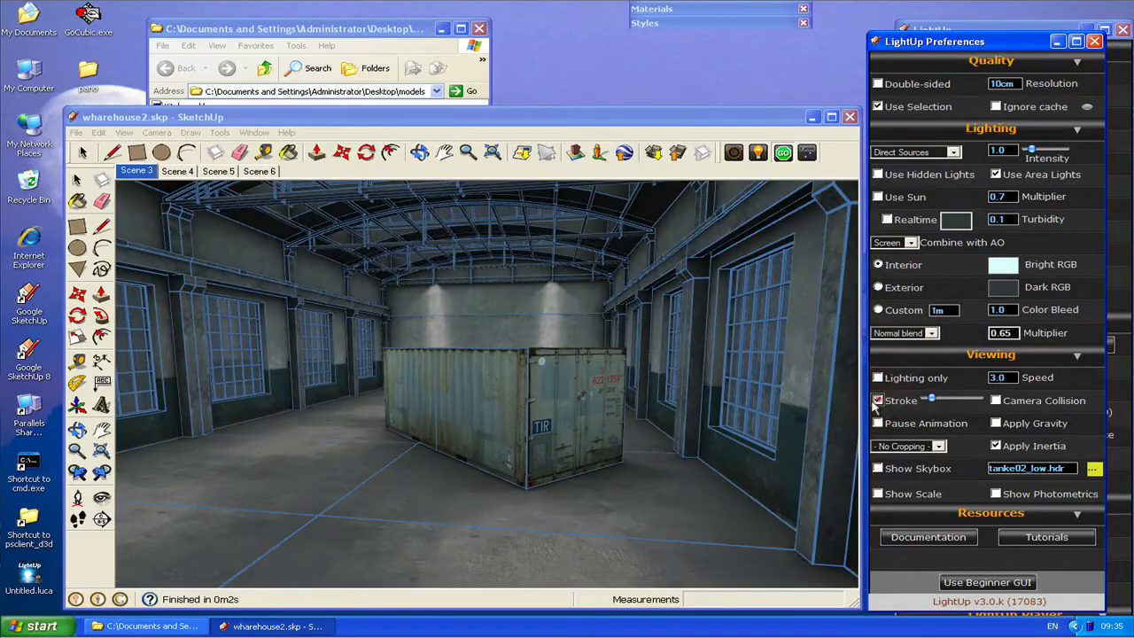
click(875, 401)
Set the cubic capture format to Panorama and save the warehouse view as wharehouse2_lightup in the models folder
mouse_move(599, 361)
mouse_down()
mouse_move(534, 331)
mouse_move(583, 366)
mouse_move(644, 371)
mouse_move(608, 356)
mouse_up()
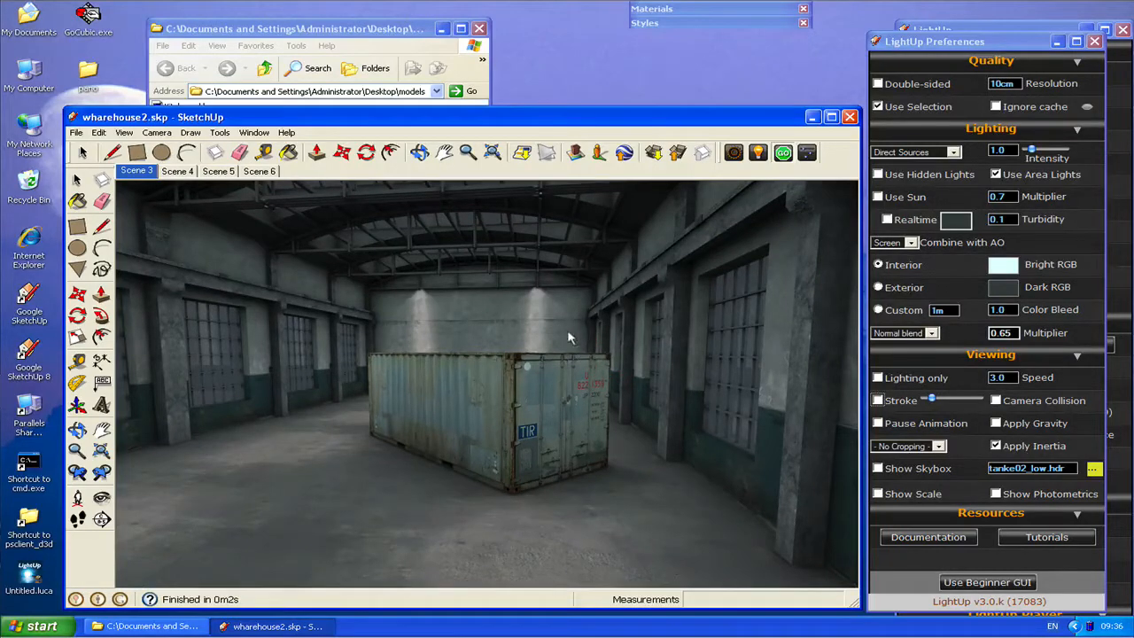
mouse_move(566, 332)
mouse_down()
mouse_move(565, 302)
mouse_move(534, 329)
mouse_move(551, 323)
mouse_up()
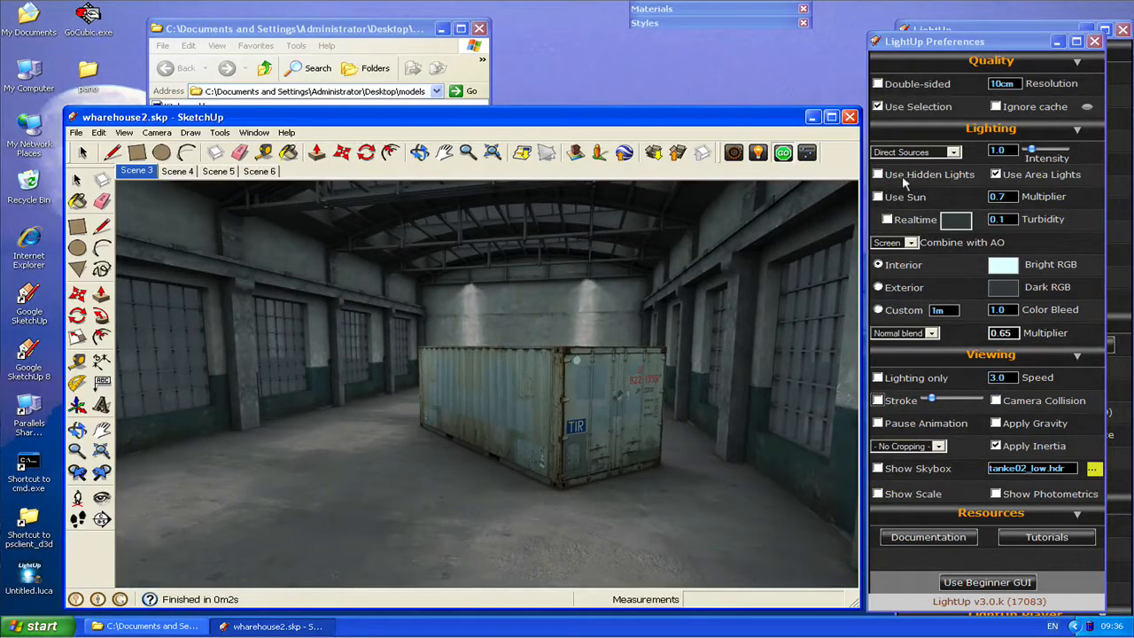
click(927, 32)
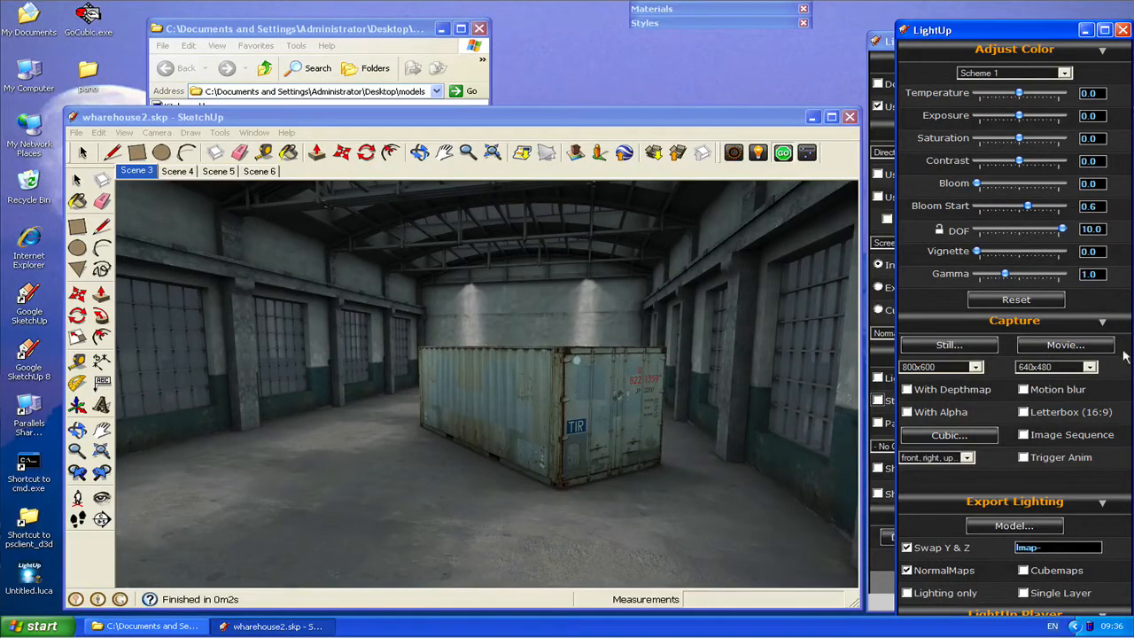
drag(948, 36, 929, 21)
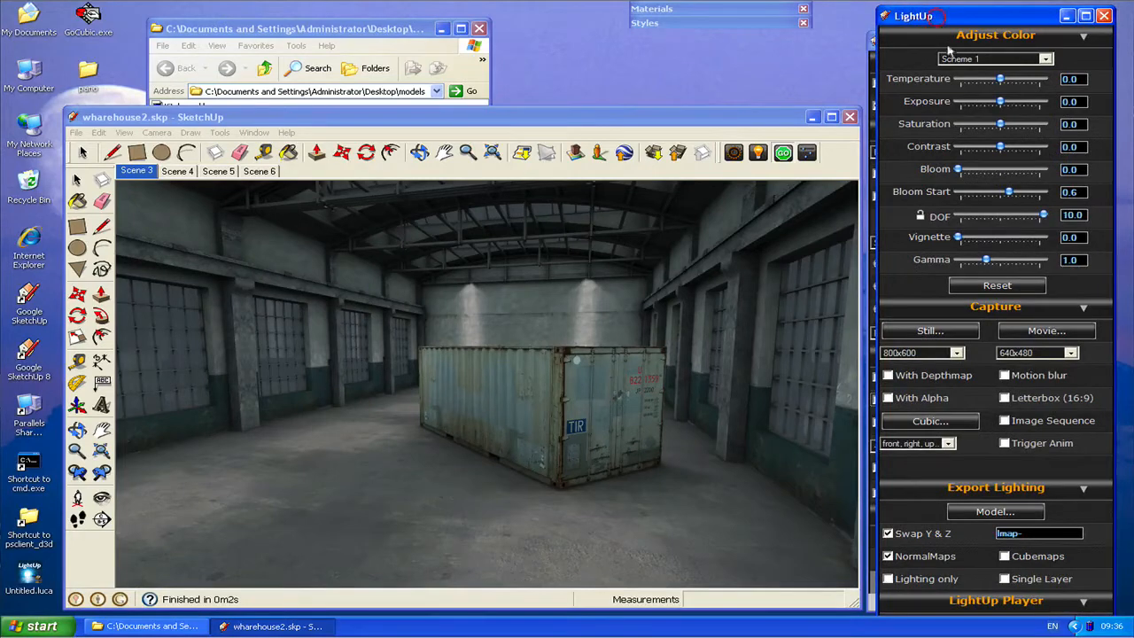
click(924, 446)
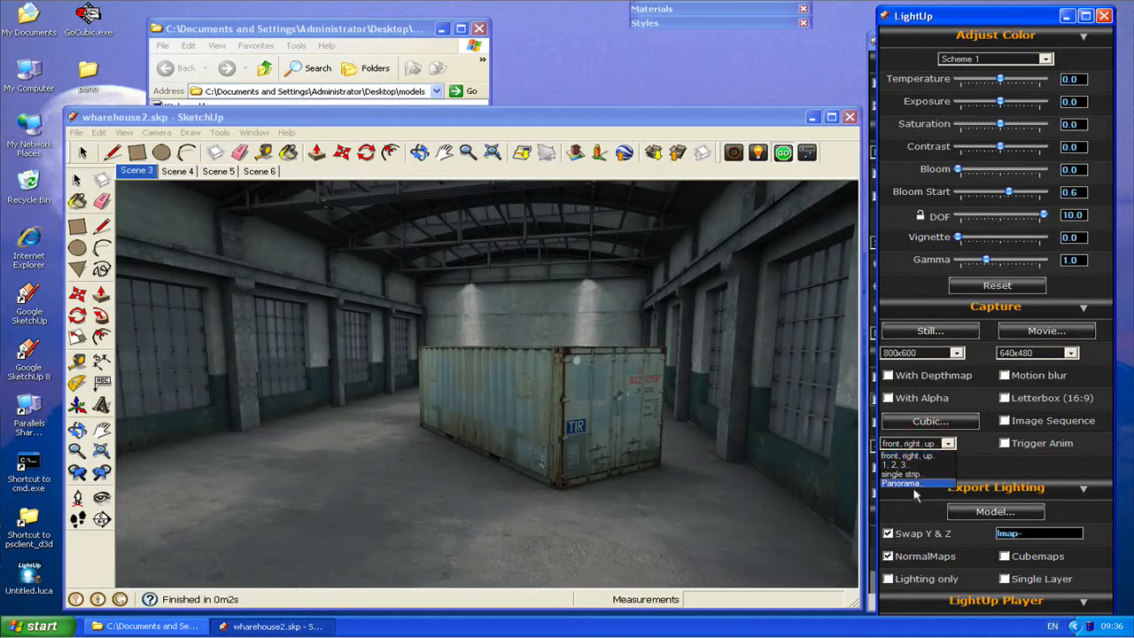
click(914, 485)
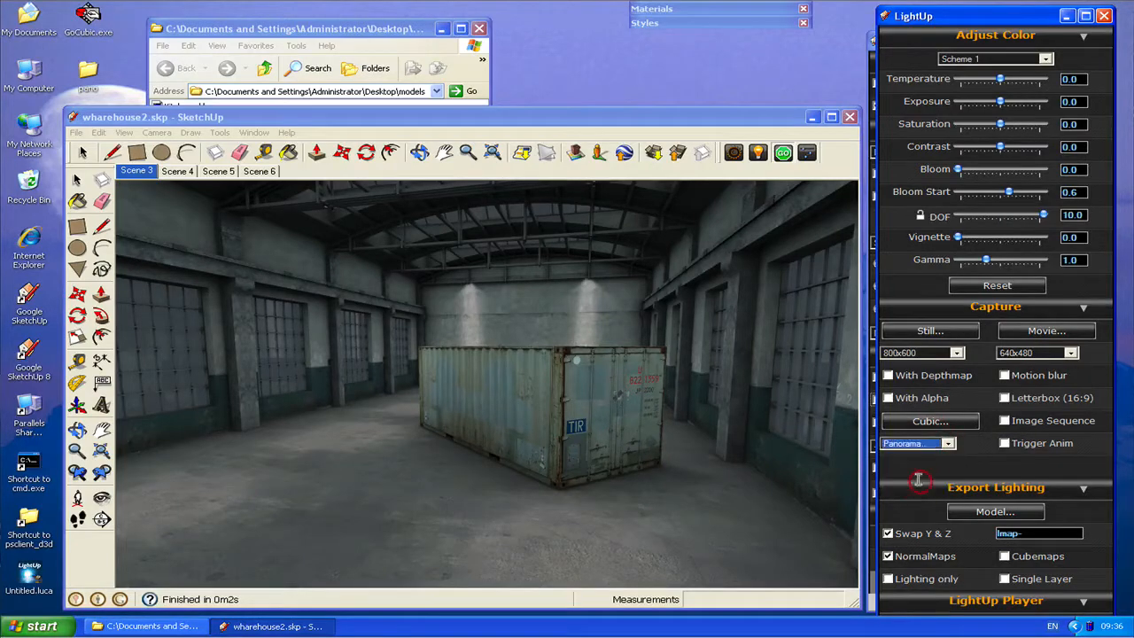
click(919, 422)
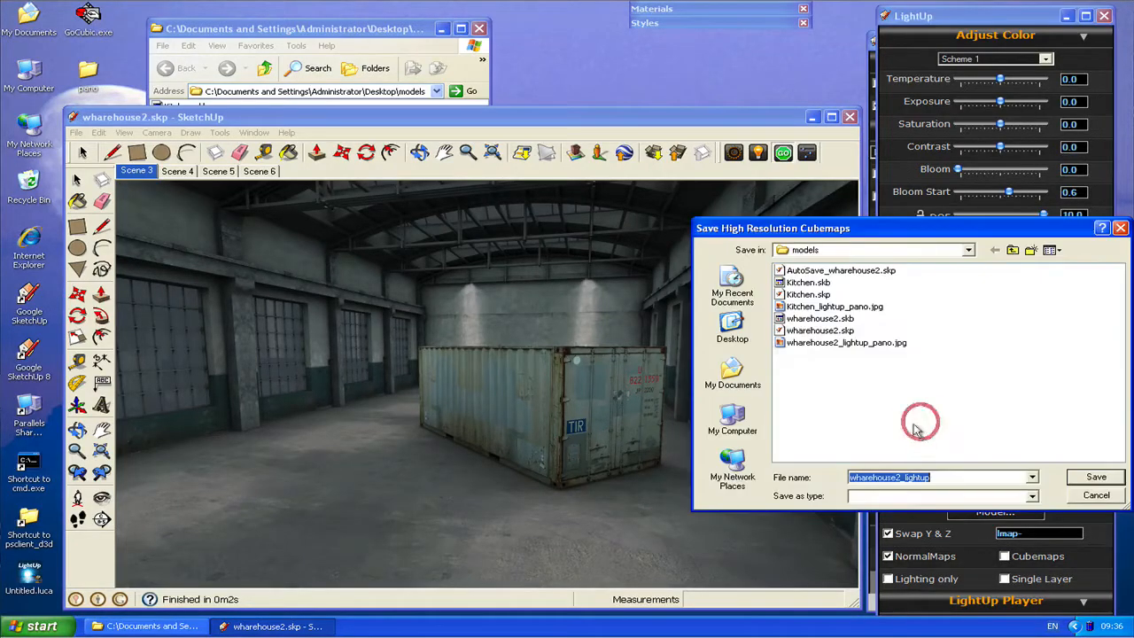
click(1081, 483)
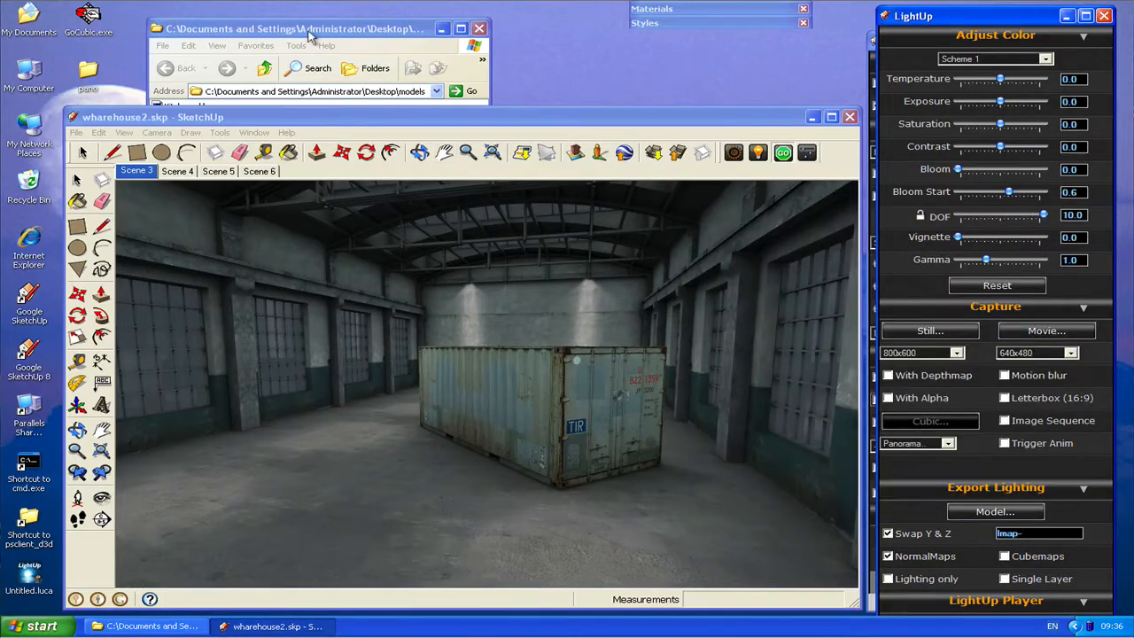
Open wharehouse2_lightup_pano.jpg from the models folder, rotate it 180 degrees so it is upright, and close it
click(310, 31)
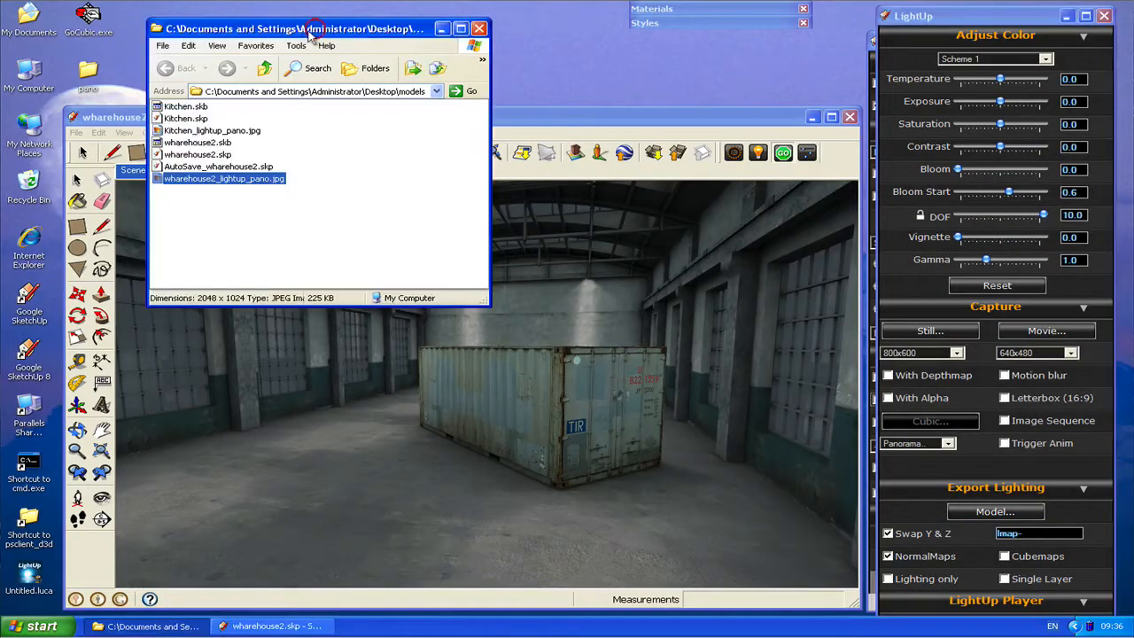
double_click(215, 179)
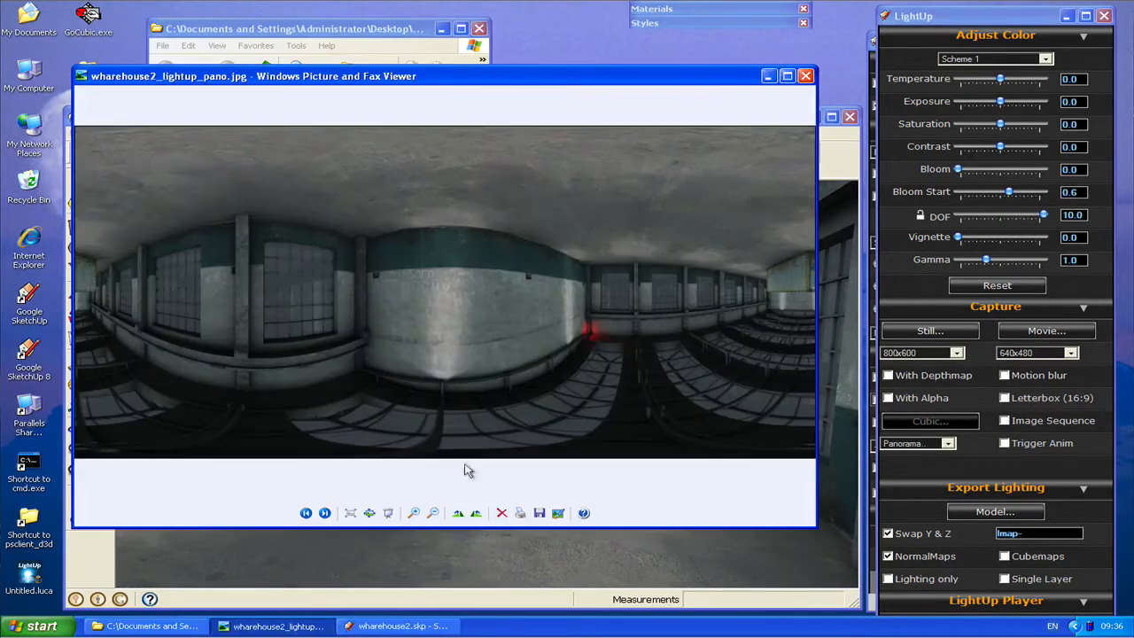
click(472, 515)
click(472, 514)
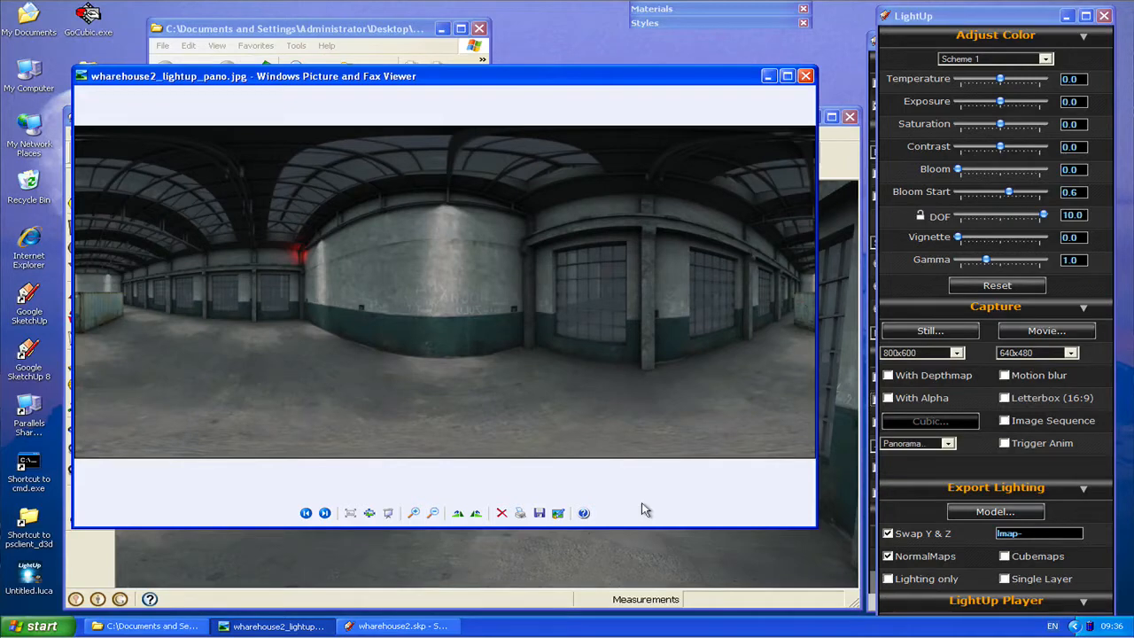
click(805, 77)
Capture a second panorama from a viewpoint beside the container's long side, saving it as wharehouse2_lightup2
click(558, 362)
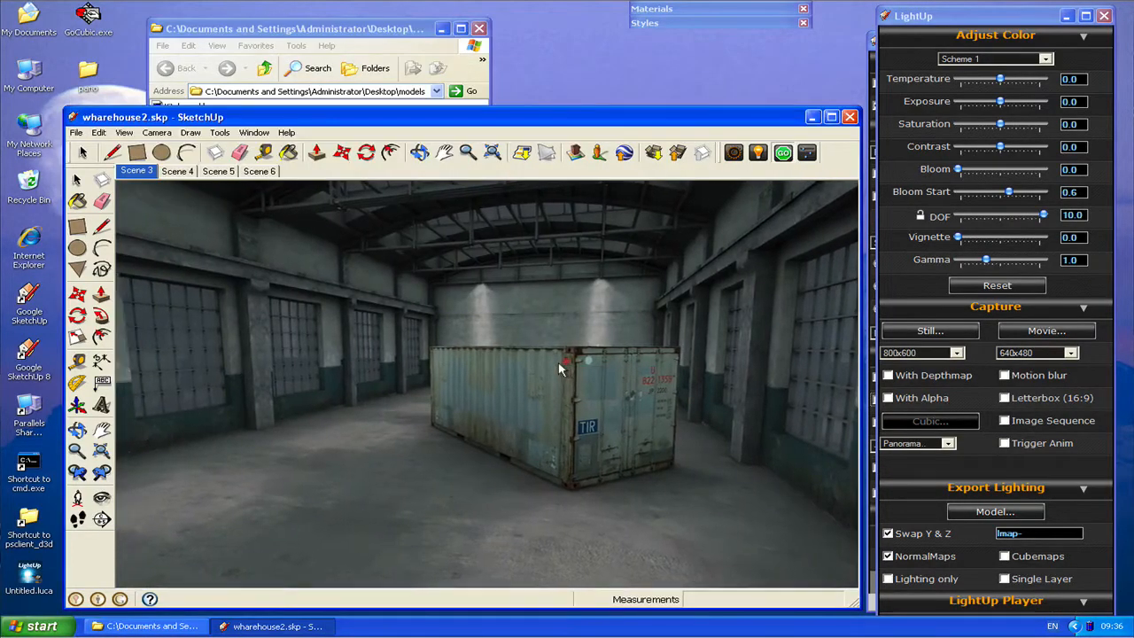
drag(558, 362, 581, 349)
click(907, 425)
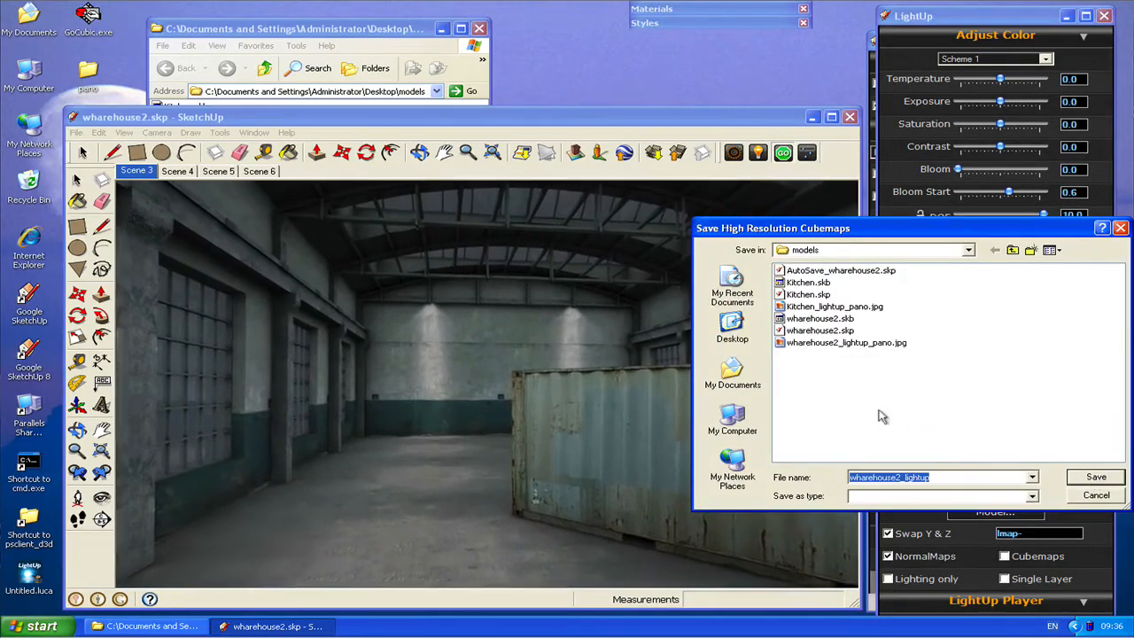
click(898, 478)
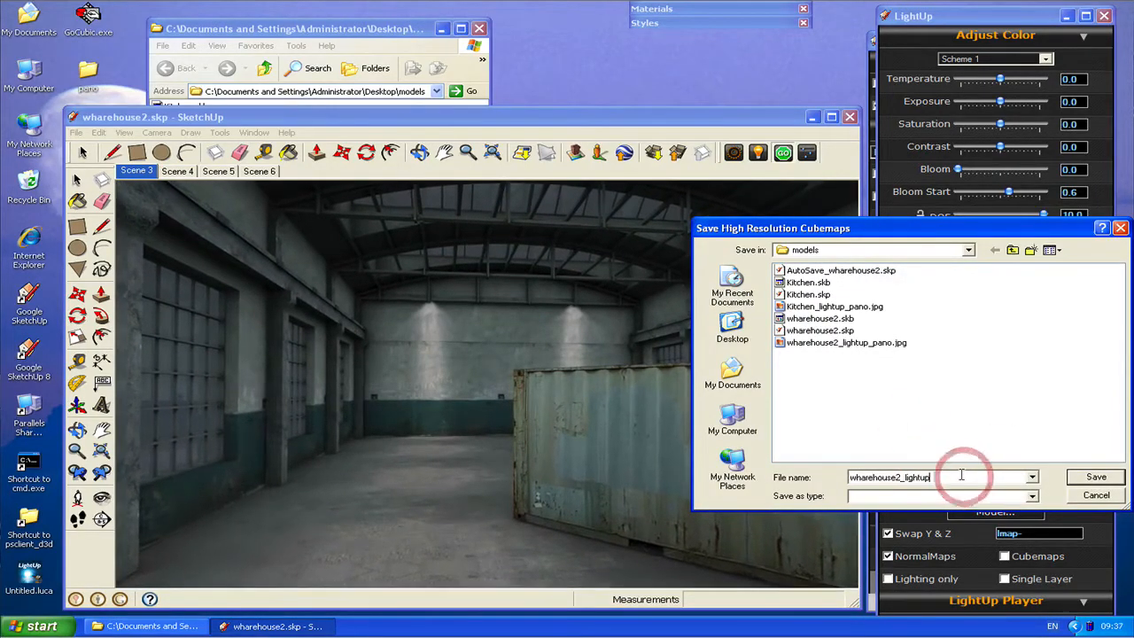
text(2)
click(1095, 477)
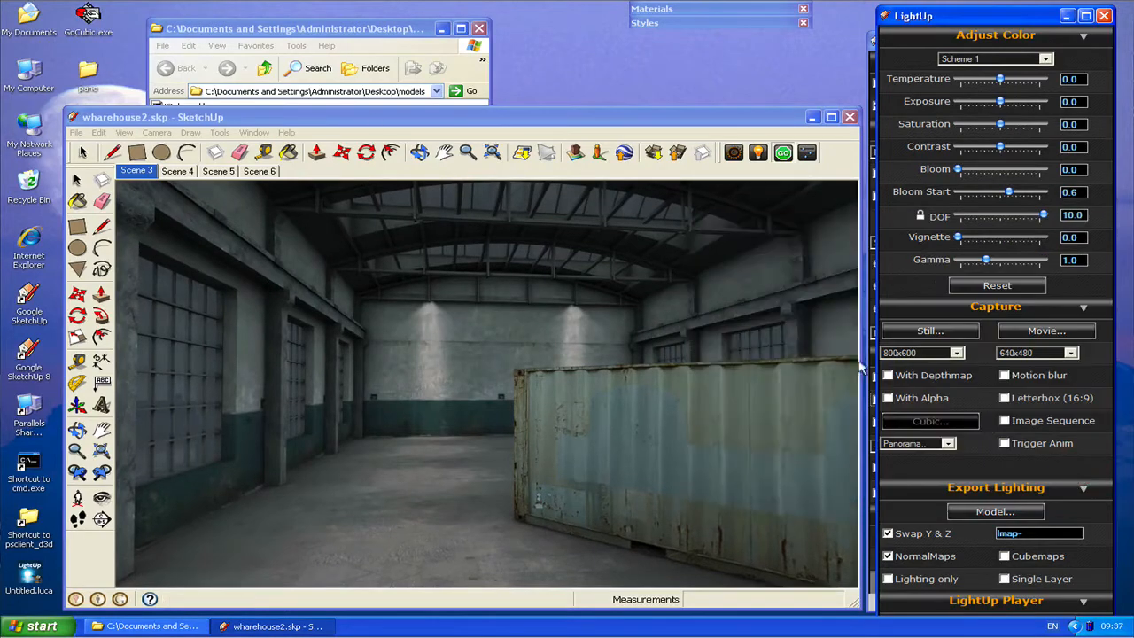
Open wharehouse2_lightup2_pano.jpg, rotate it 180 degrees so it is upright, and close it
click(192, 39)
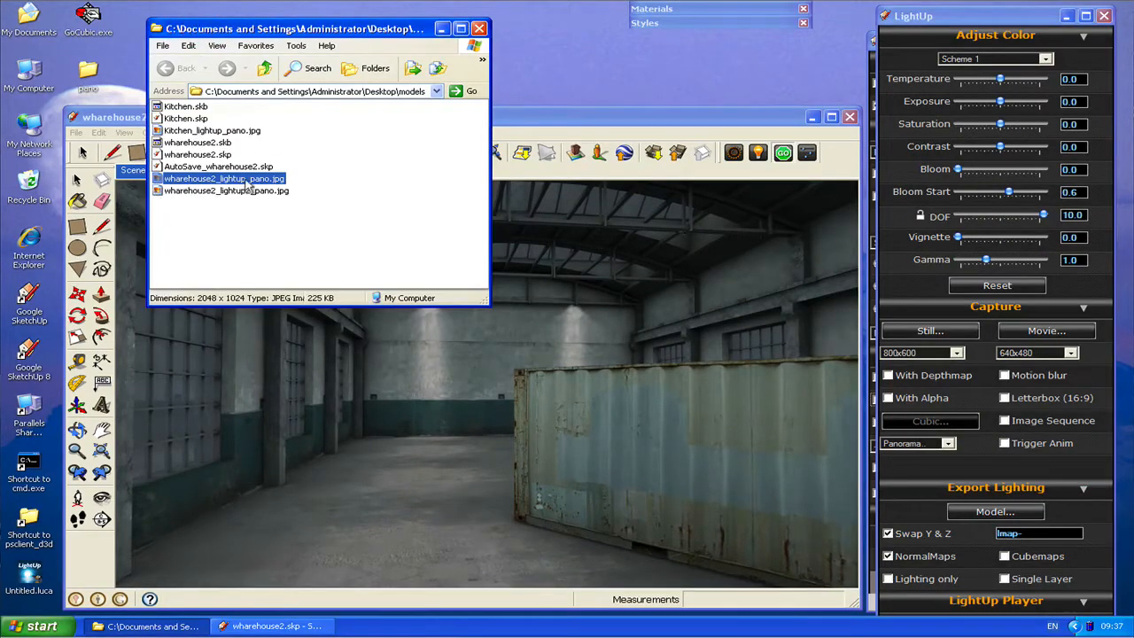
double_click(218, 191)
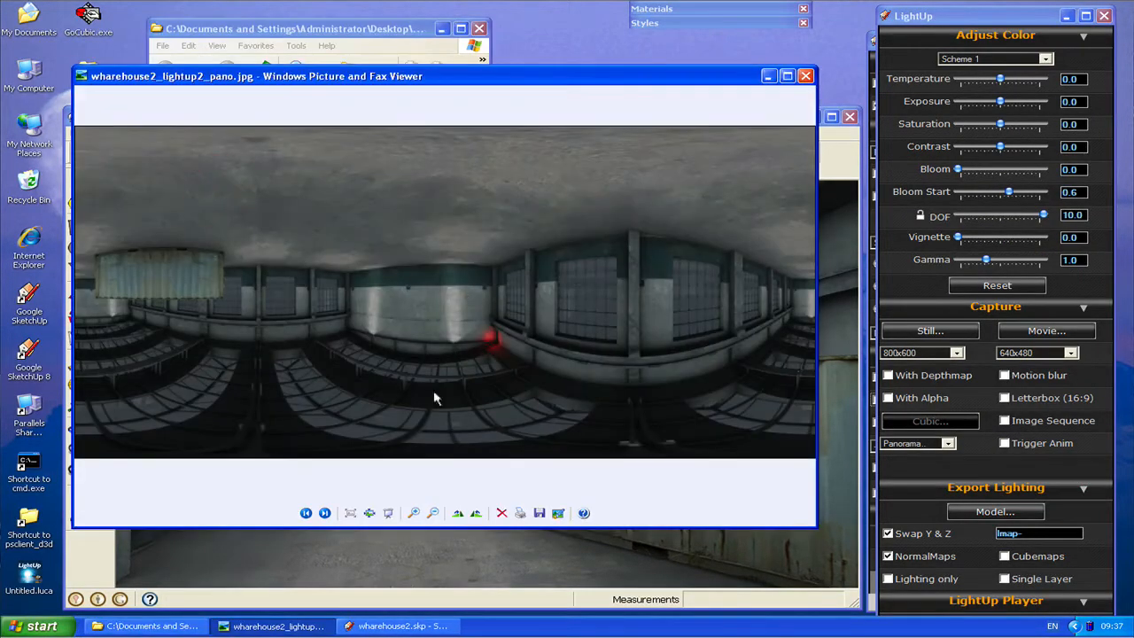
click(475, 513)
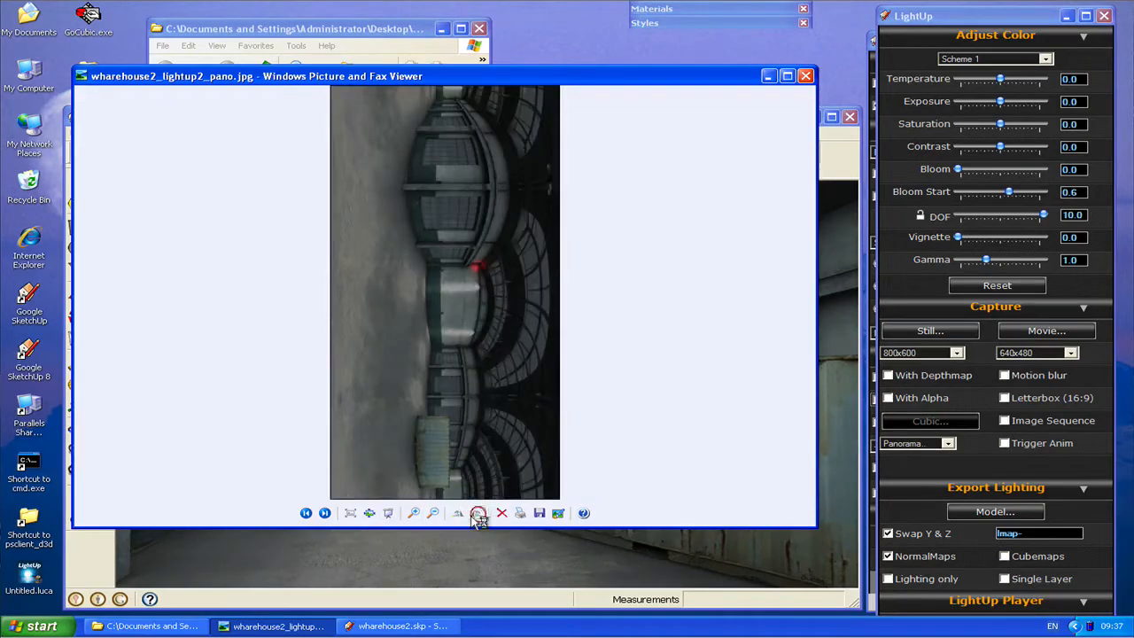
click(478, 515)
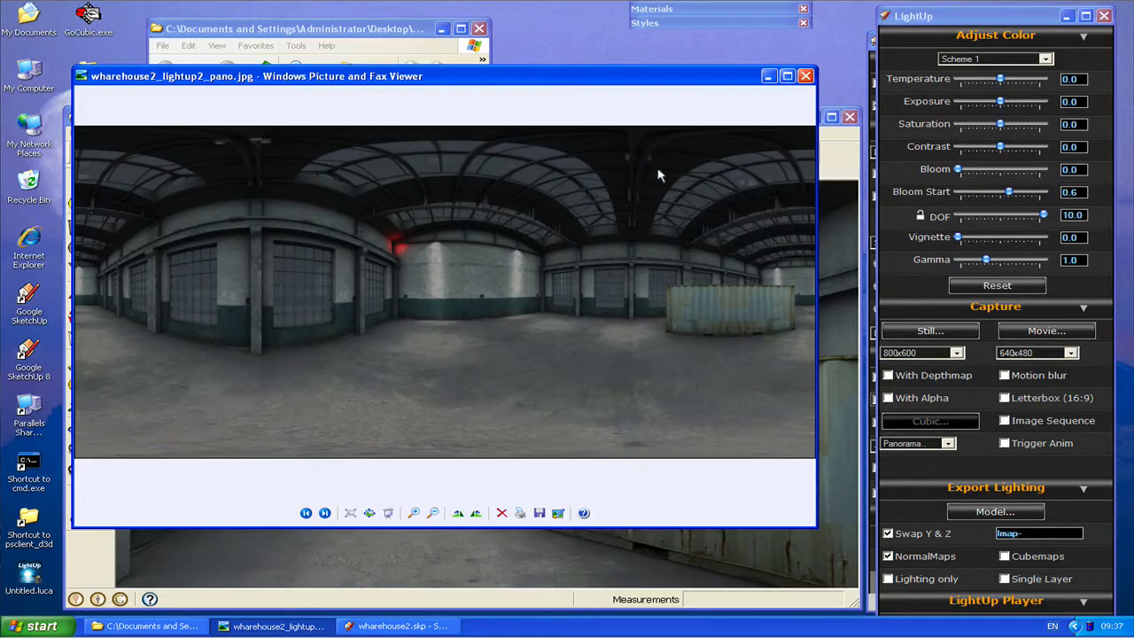
click(805, 76)
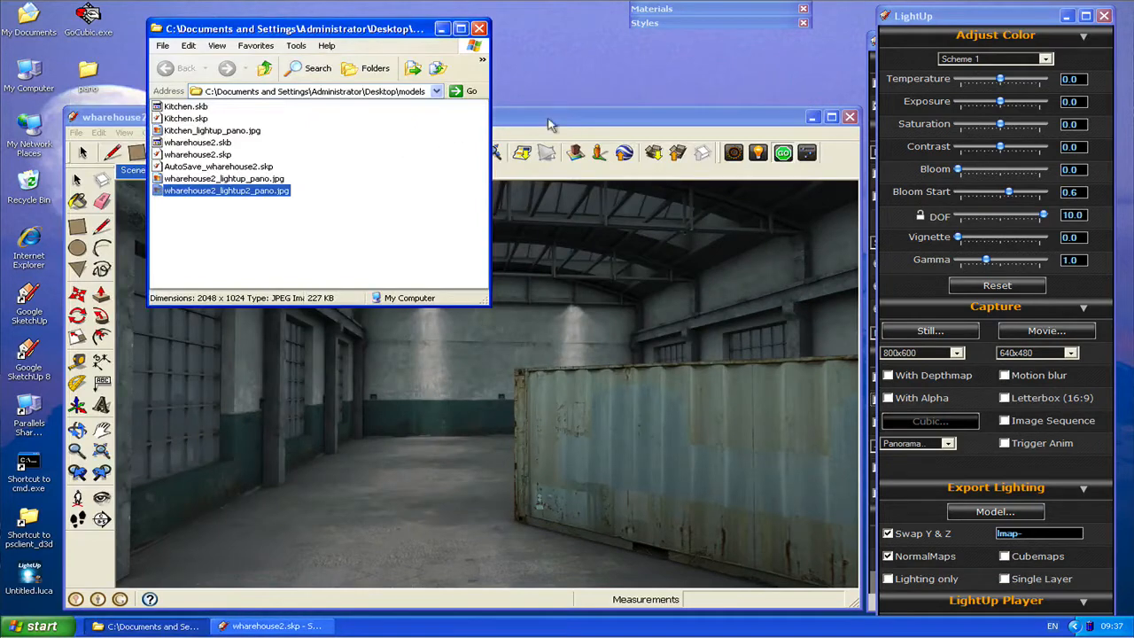
Set the cubic capture format to 1, 2, 3.. and save cubemap images of the container's TIR corner view as wharehouse2_lightup in the models folder
click(549, 120)
mouse_move(447, 481)
mouse_down()
mouse_move(575, 458)
mouse_move(579, 489)
mouse_move(407, 493)
mouse_move(431, 481)
mouse_up()
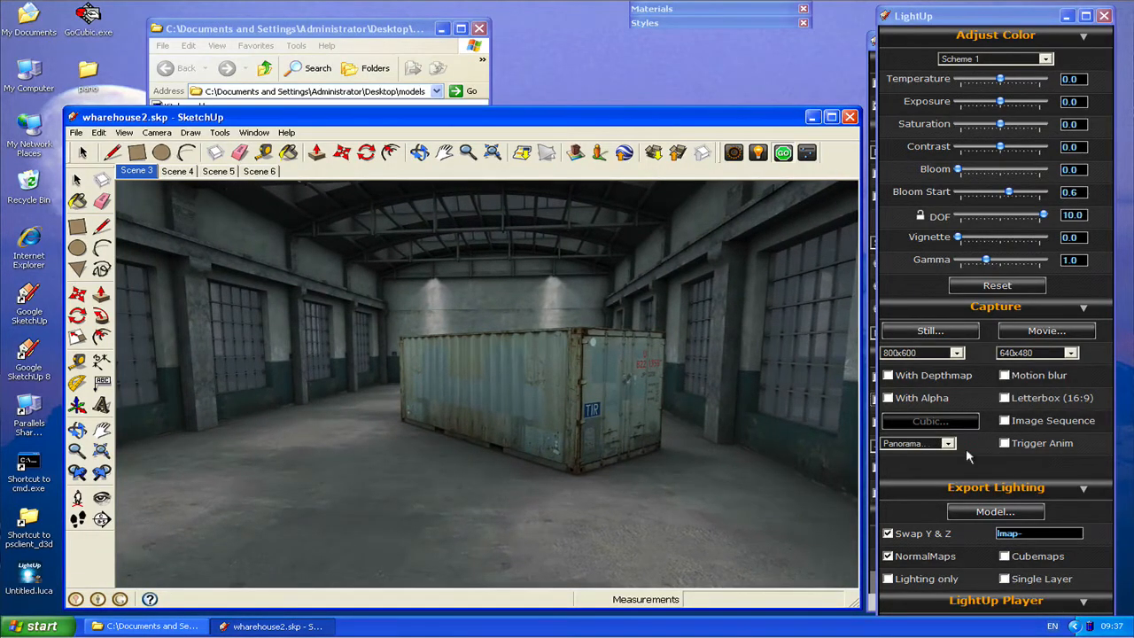
click(965, 449)
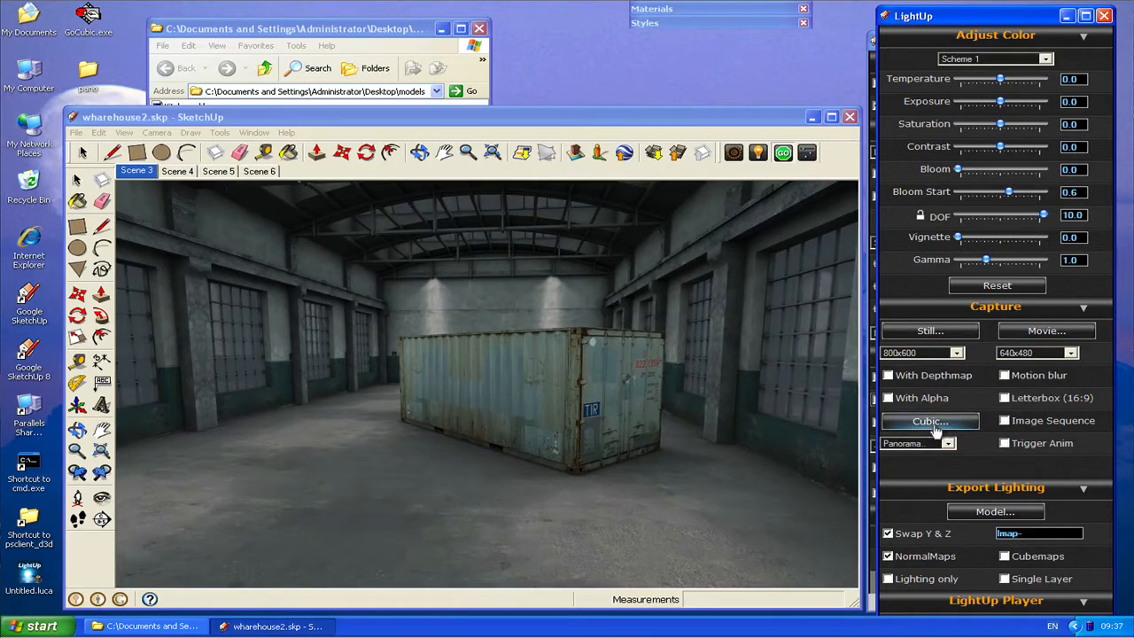
click(923, 443)
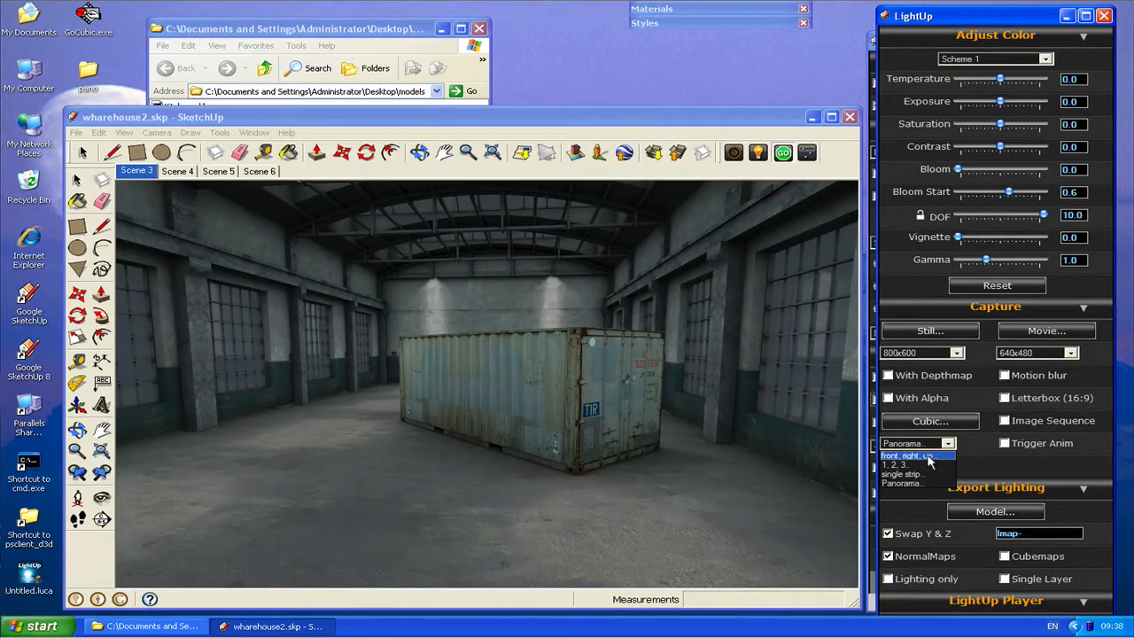
click(908, 466)
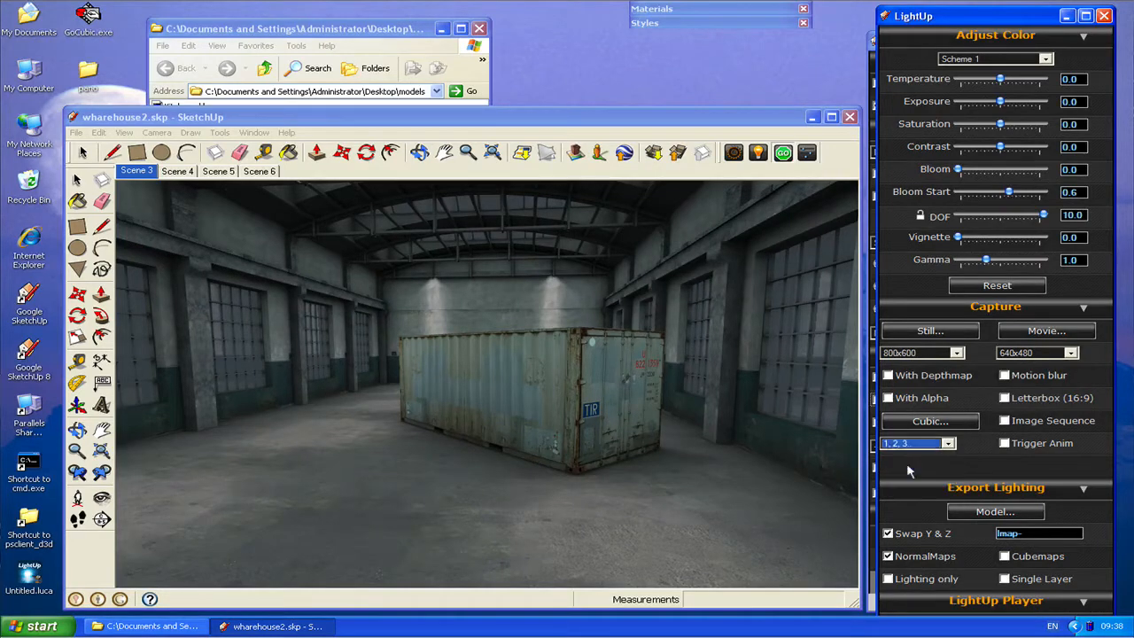
mouse_move(577, 470)
mouse_down()
mouse_move(557, 471)
mouse_move(561, 529)
mouse_move(541, 433)
mouse_move(551, 461)
mouse_up()
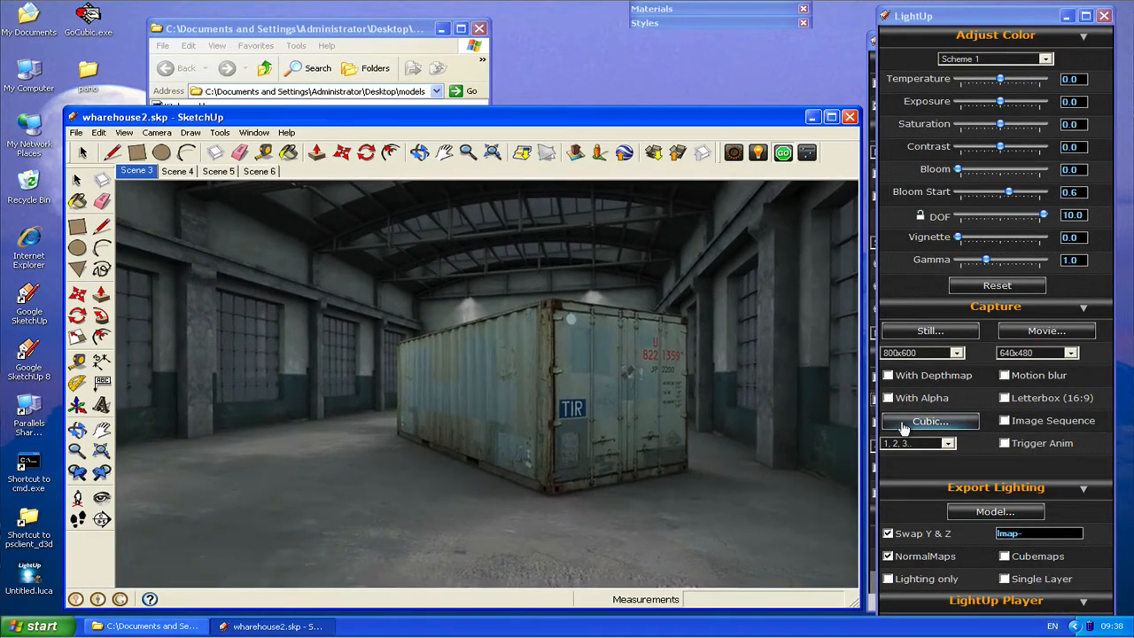
click(903, 422)
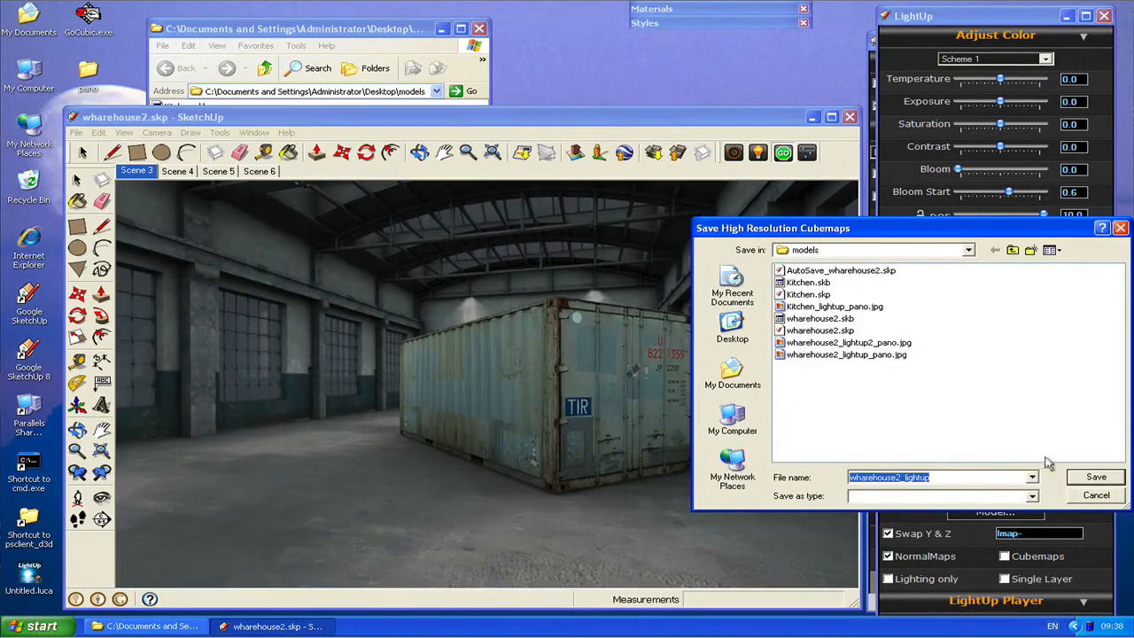
click(1095, 477)
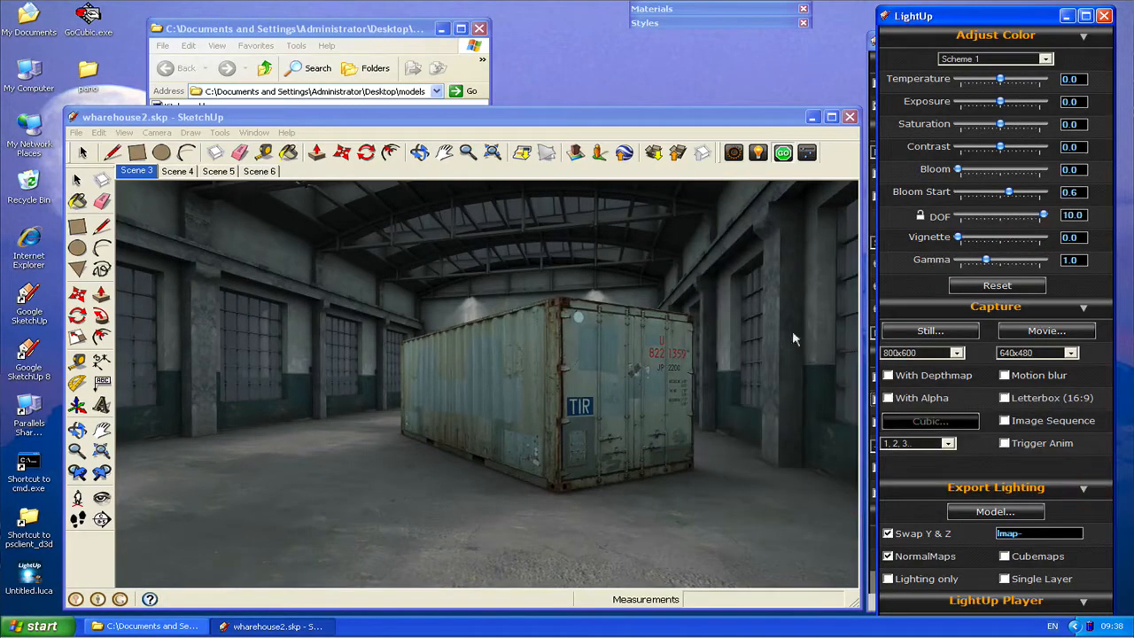
click(260, 49)
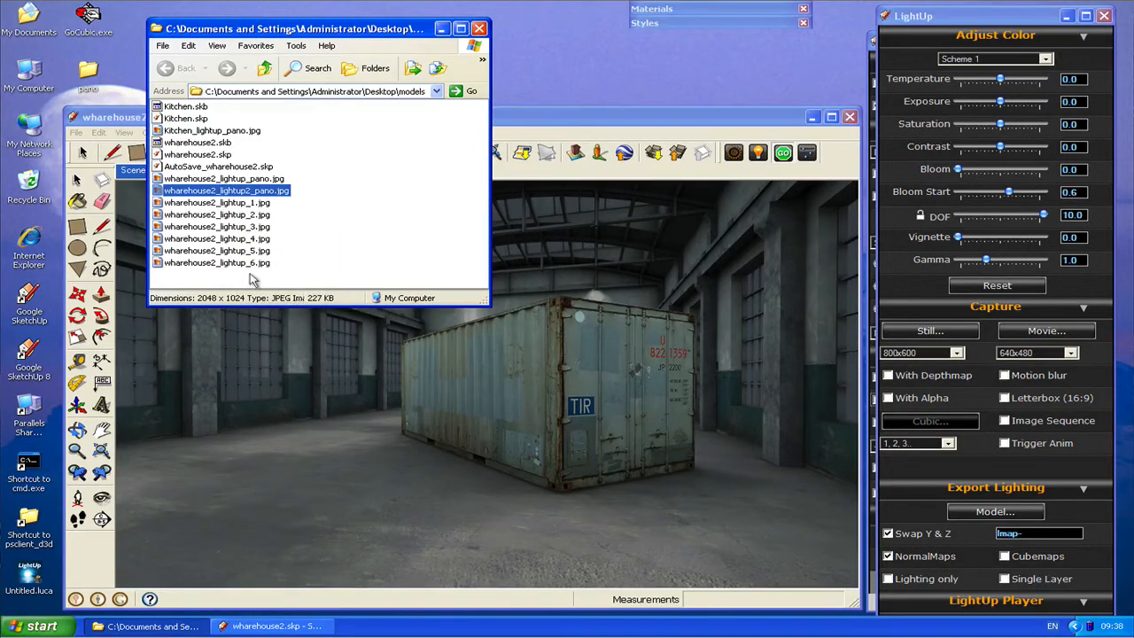
Launch GoCubic and make a cubic pano movie from wharehouse2_lightup_1.jpg, saving it as default.mov in the models folder
double_click(86, 25)
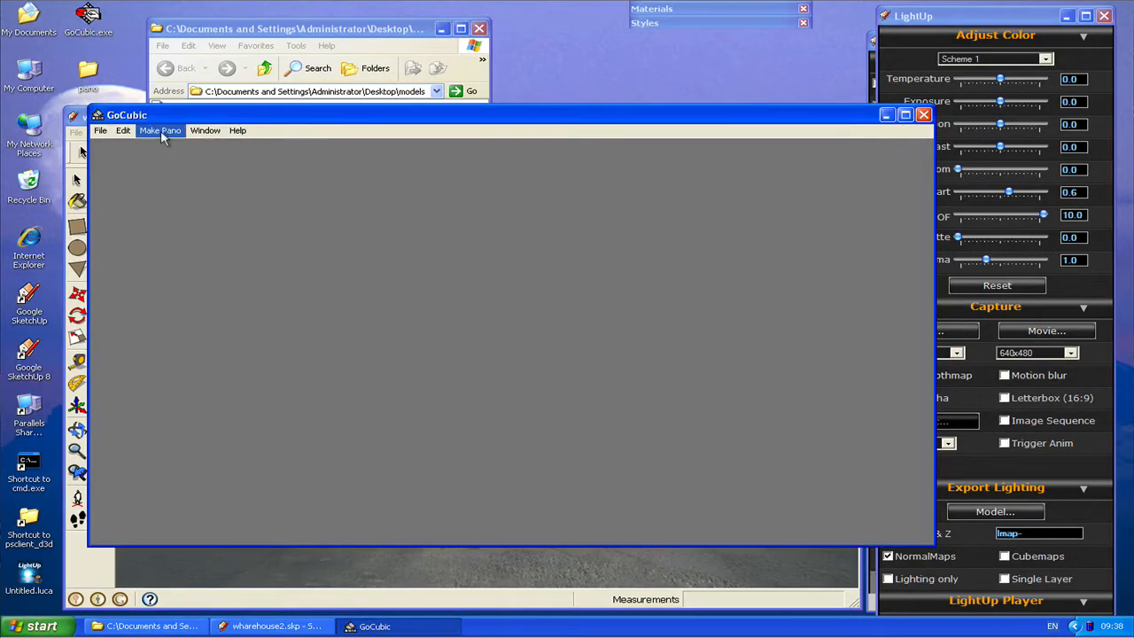
click(160, 131)
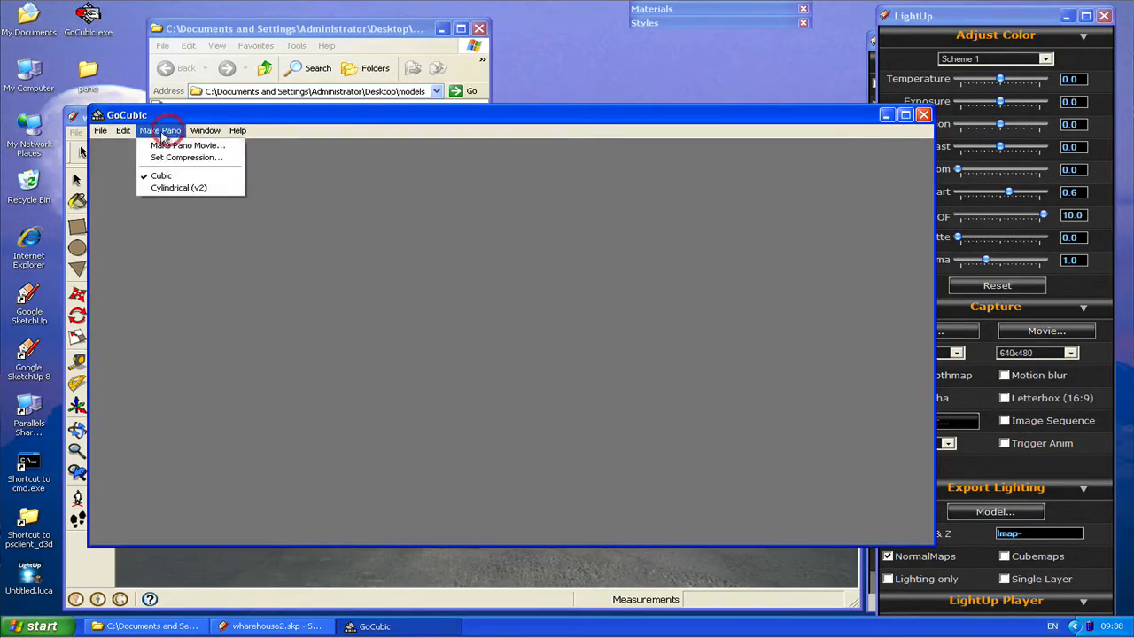
click(170, 146)
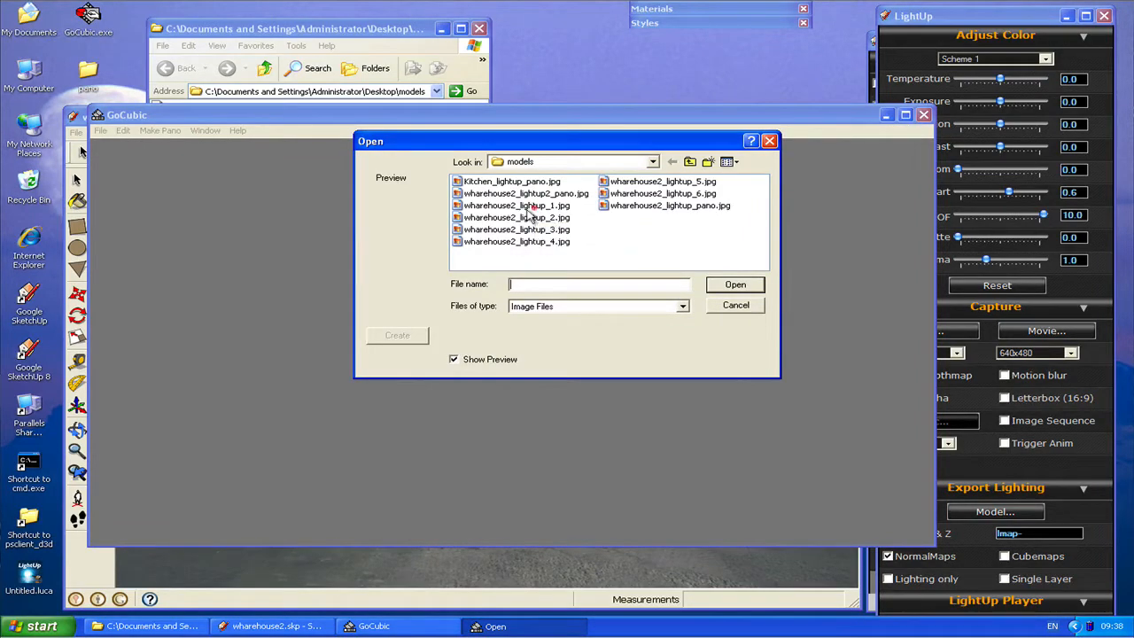
click(523, 204)
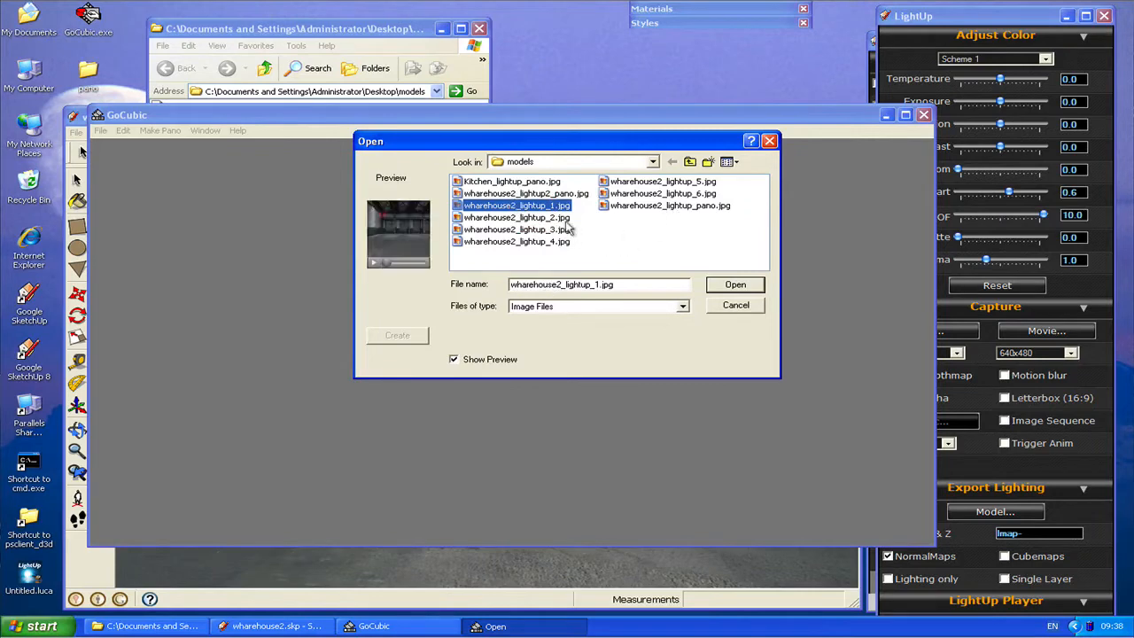
click(732, 290)
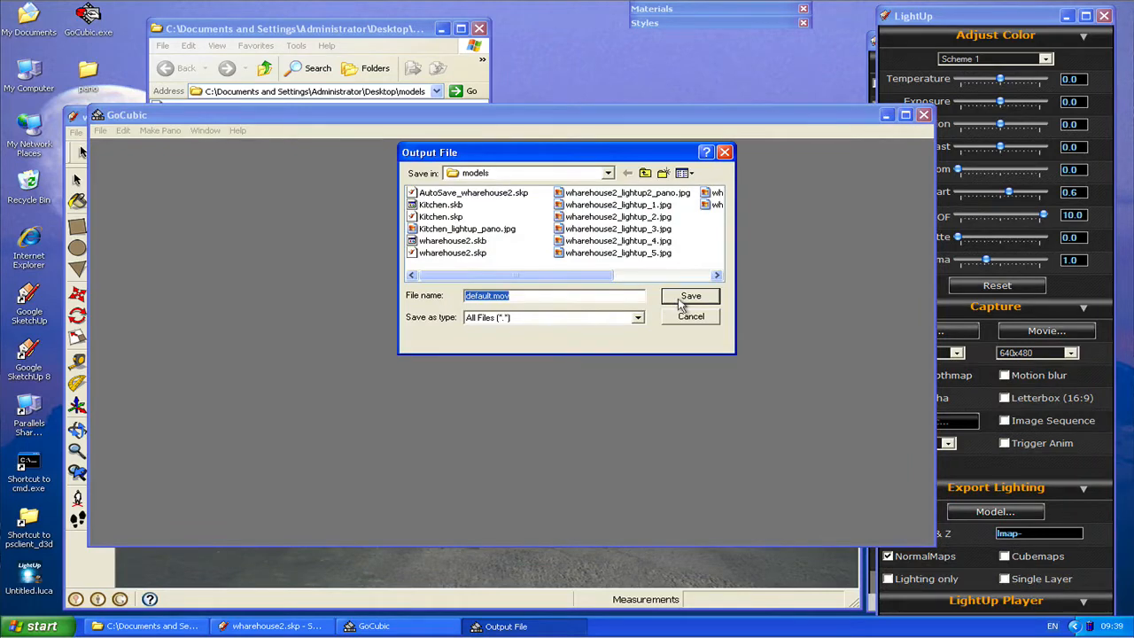
click(689, 297)
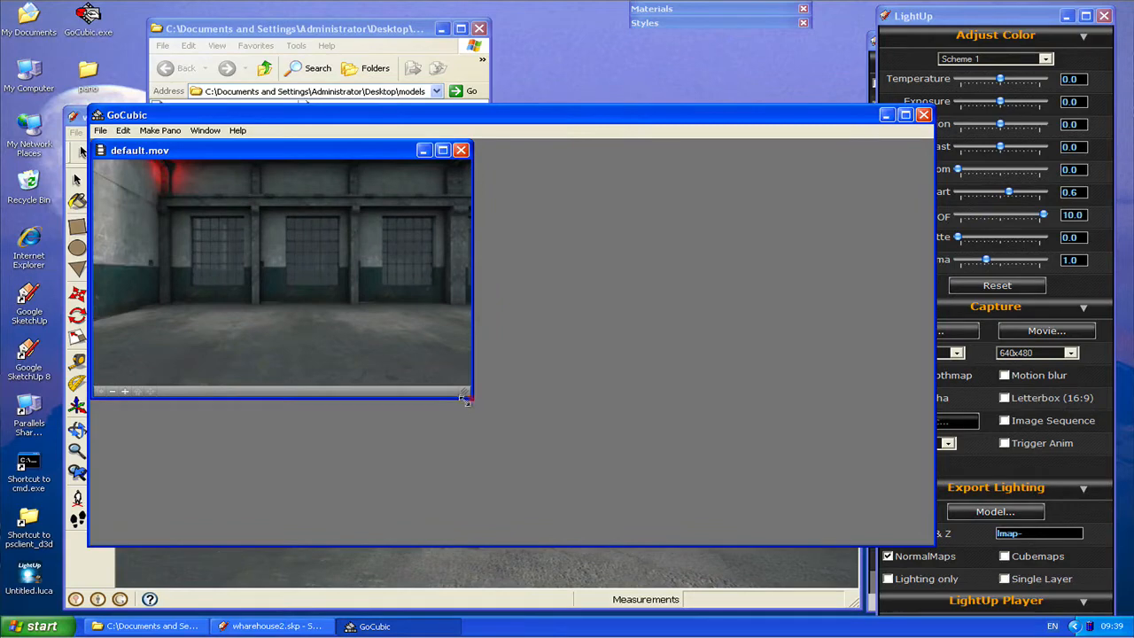
Enlarge the default.mov panorama, look around it toward the container, and close the movie and GoCubic
drag(467, 400, 582, 540)
drag(390, 321, 354, 334)
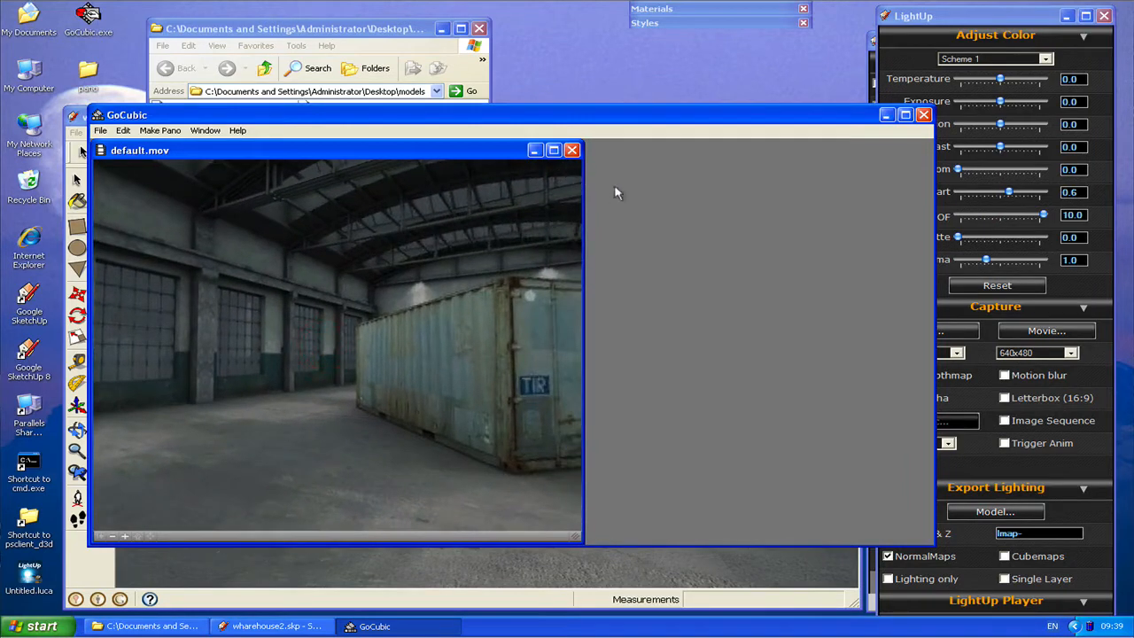
click(571, 150)
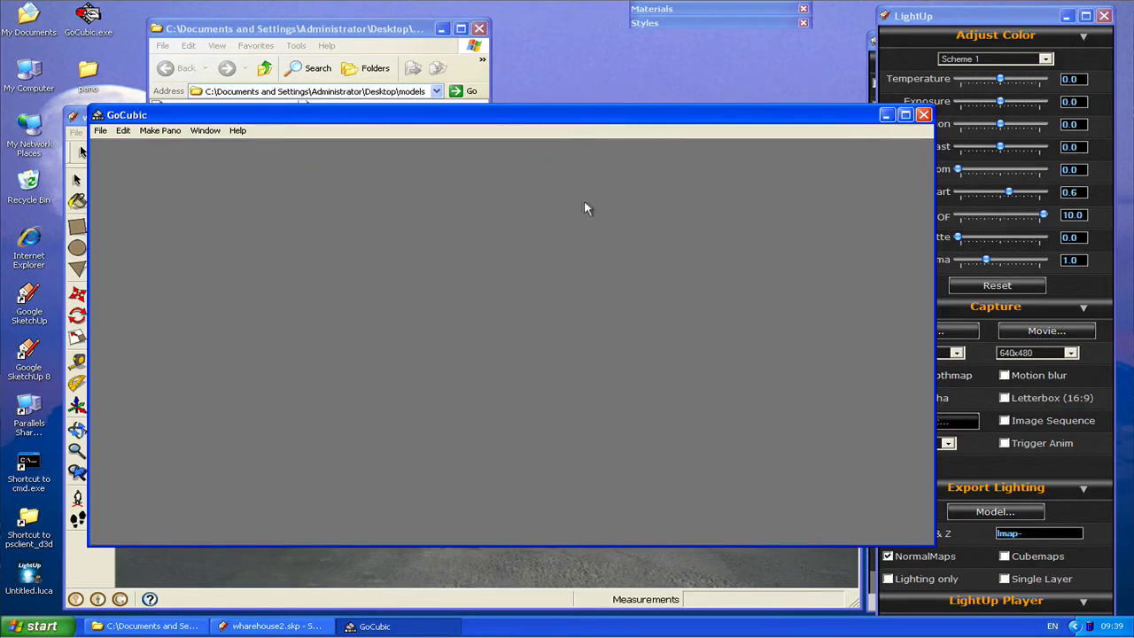
click(923, 115)
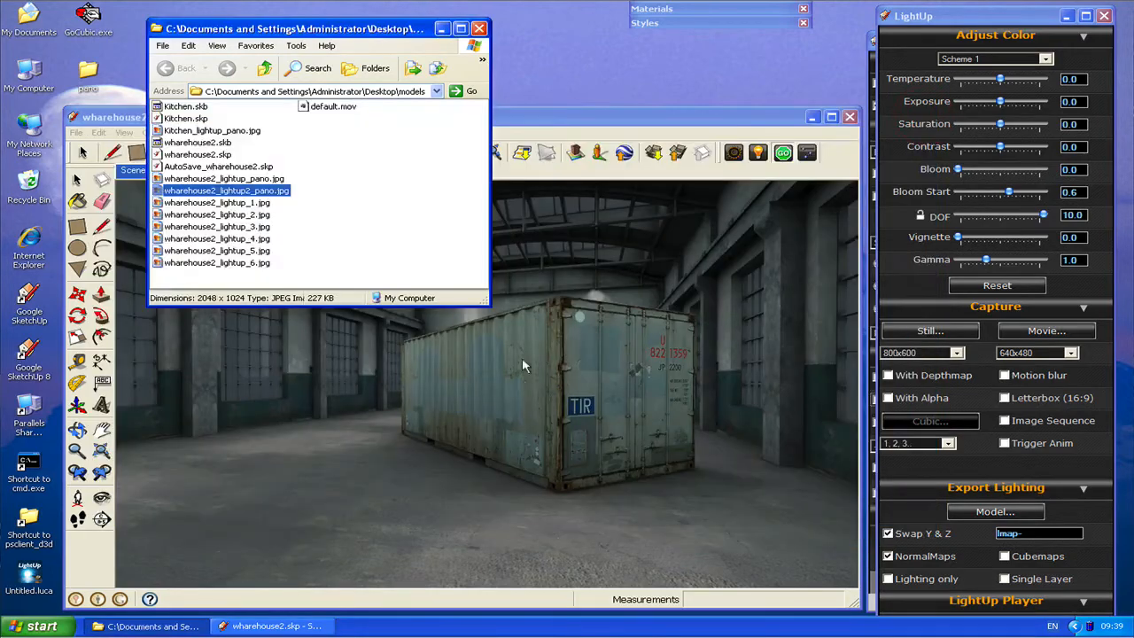
Capture a second set of numbered cubemap images from a raised viewpoint beside the container, saving it as wharehouse2_lightup2
drag(519, 389, 753, 381)
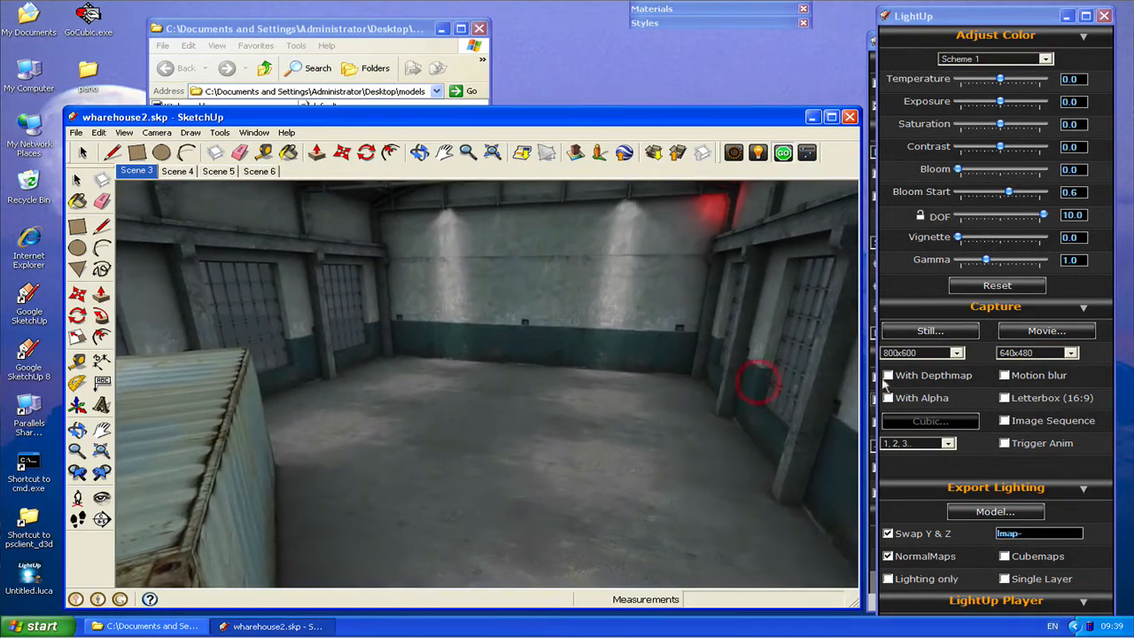
click(928, 422)
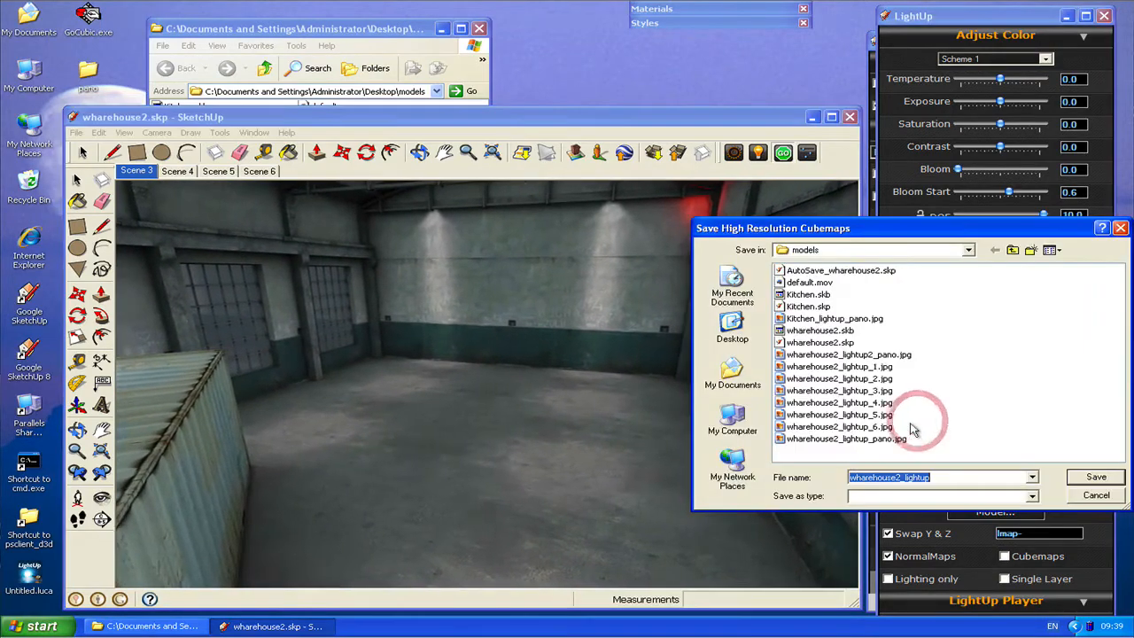
click(935, 476)
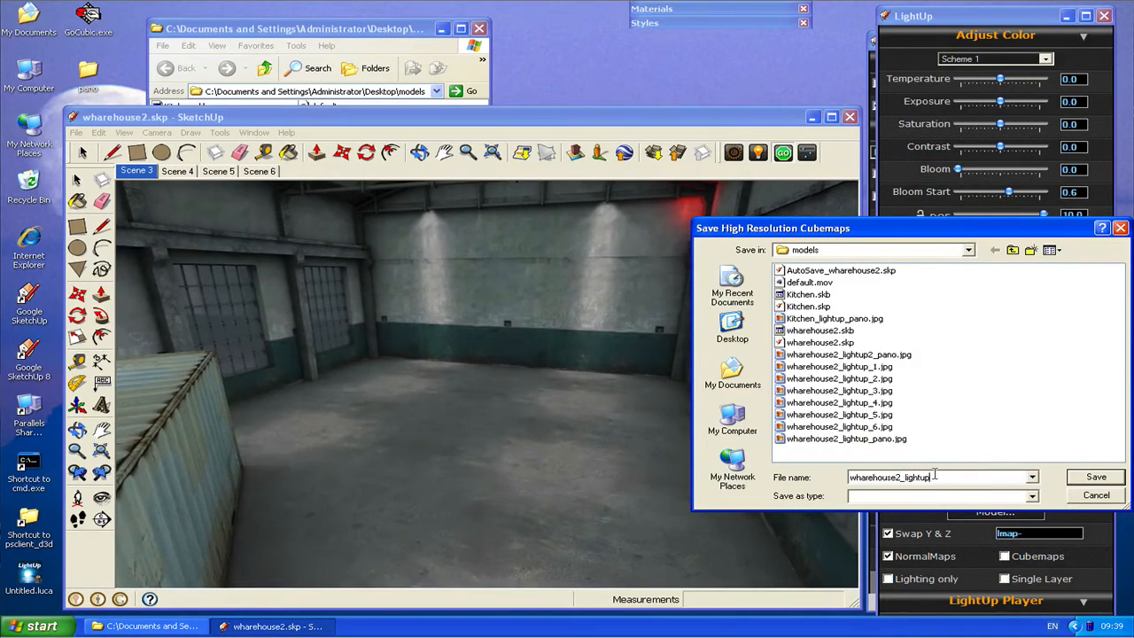
text(2)
click(1076, 479)
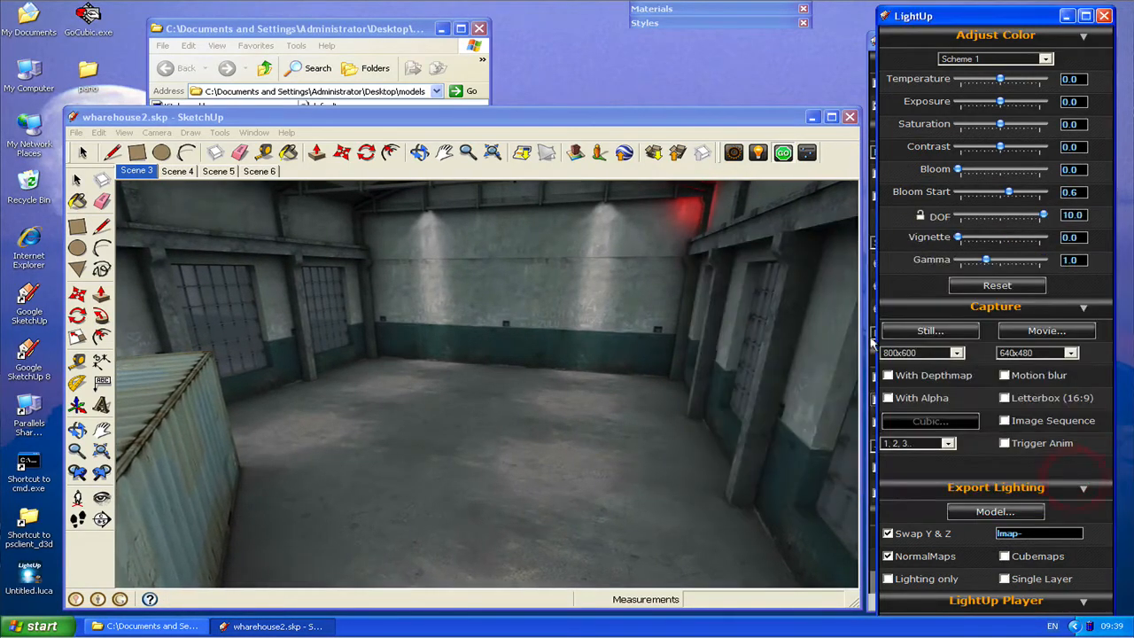
click(324, 29)
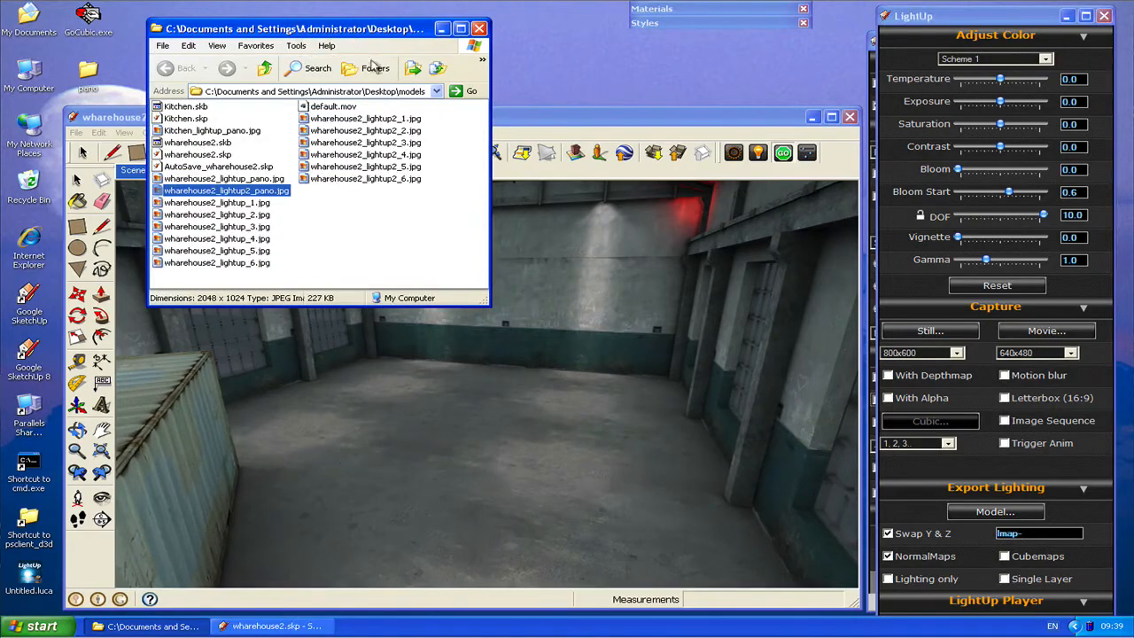
Relaunch GoCubic and make a cubic pano movie from wharehouse2_lightup2_1.jpg, saving it as default2.mov
double_click(75, 26)
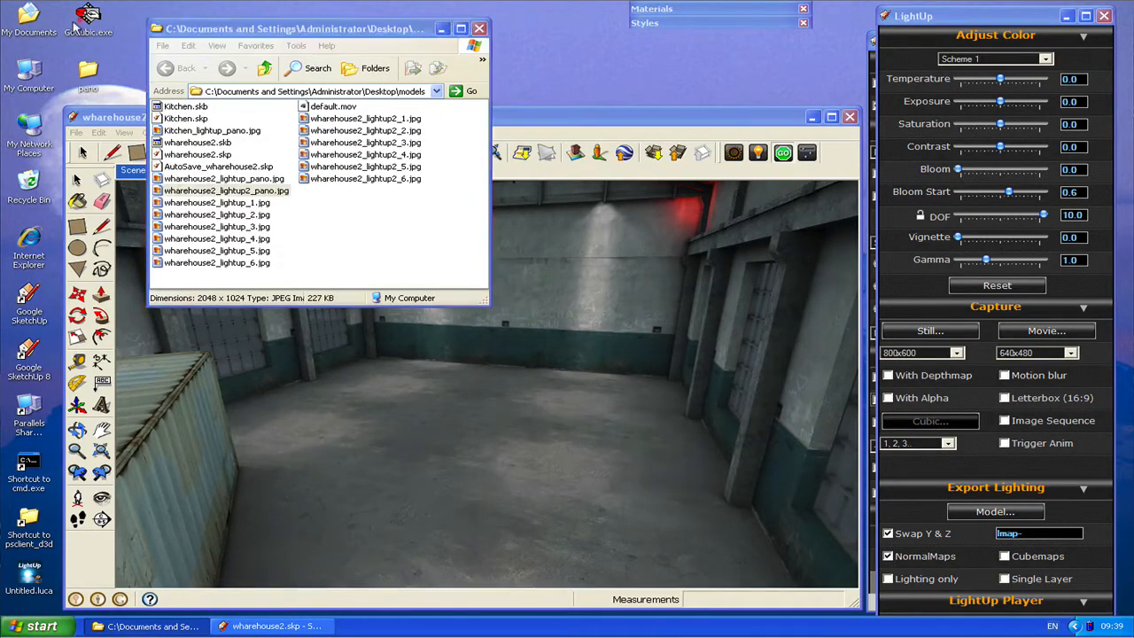
click(108, 69)
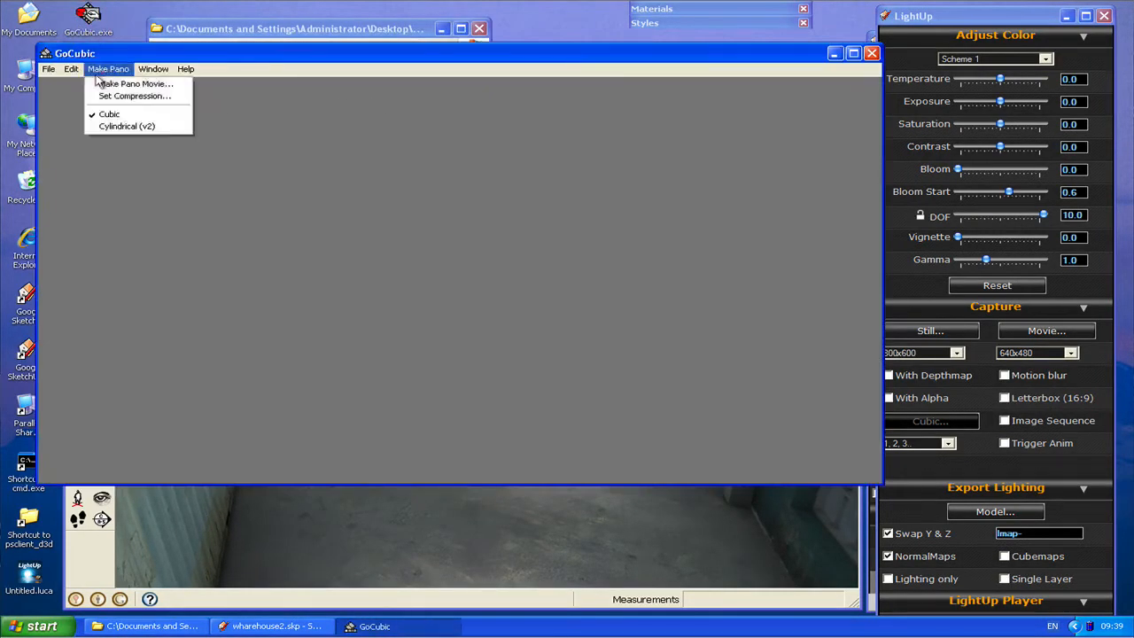
click(105, 86)
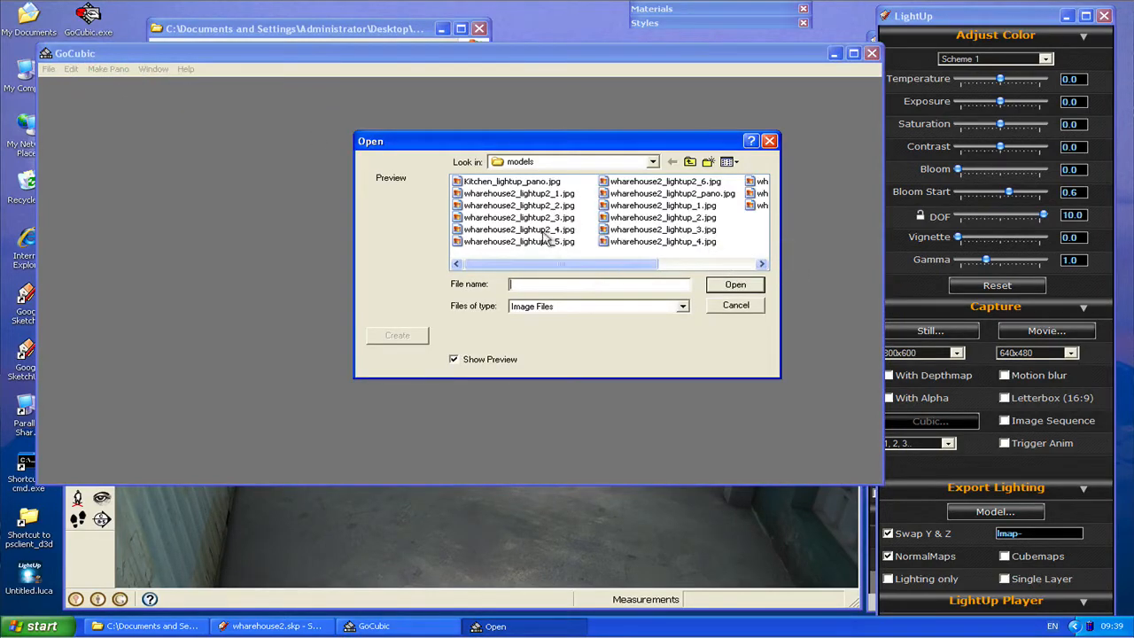
click(523, 193)
click(731, 285)
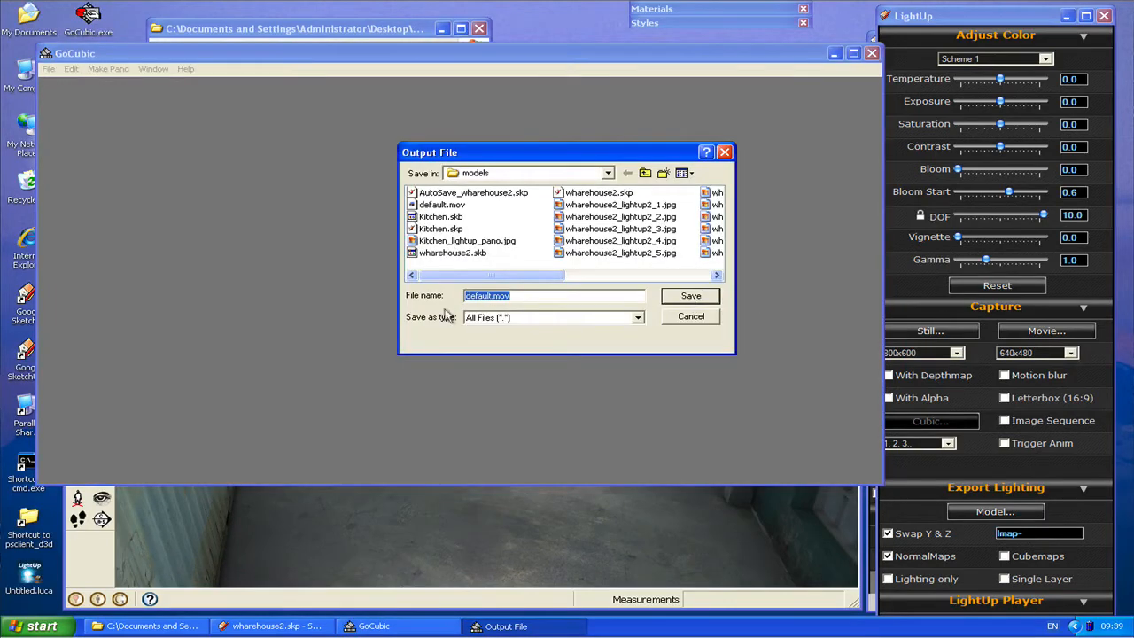
click(486, 295)
text(2)
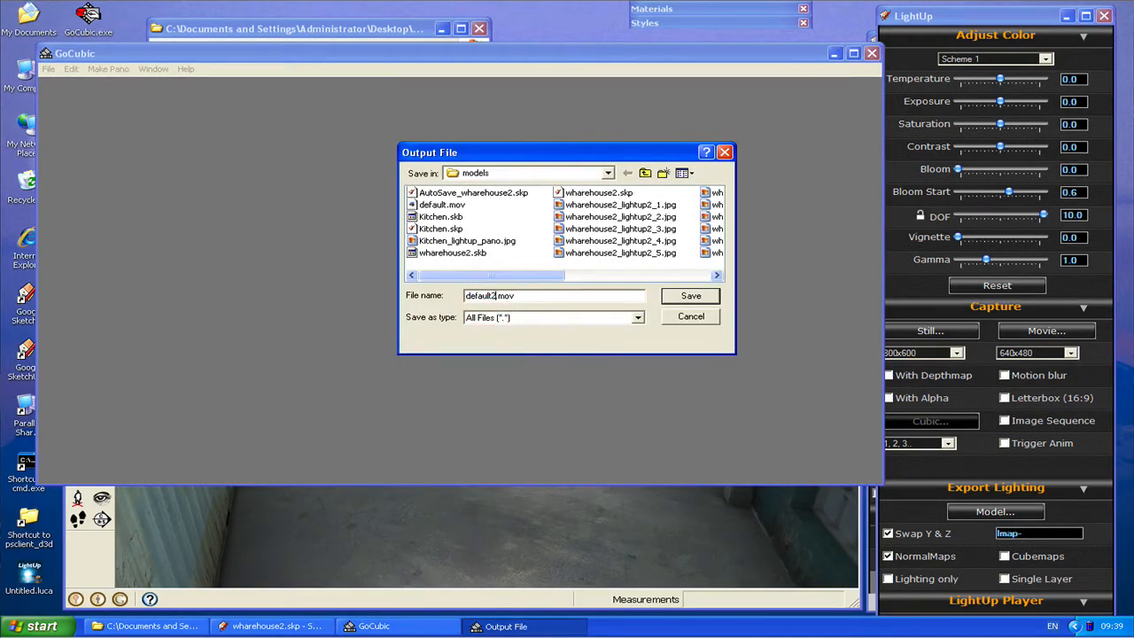
click(699, 299)
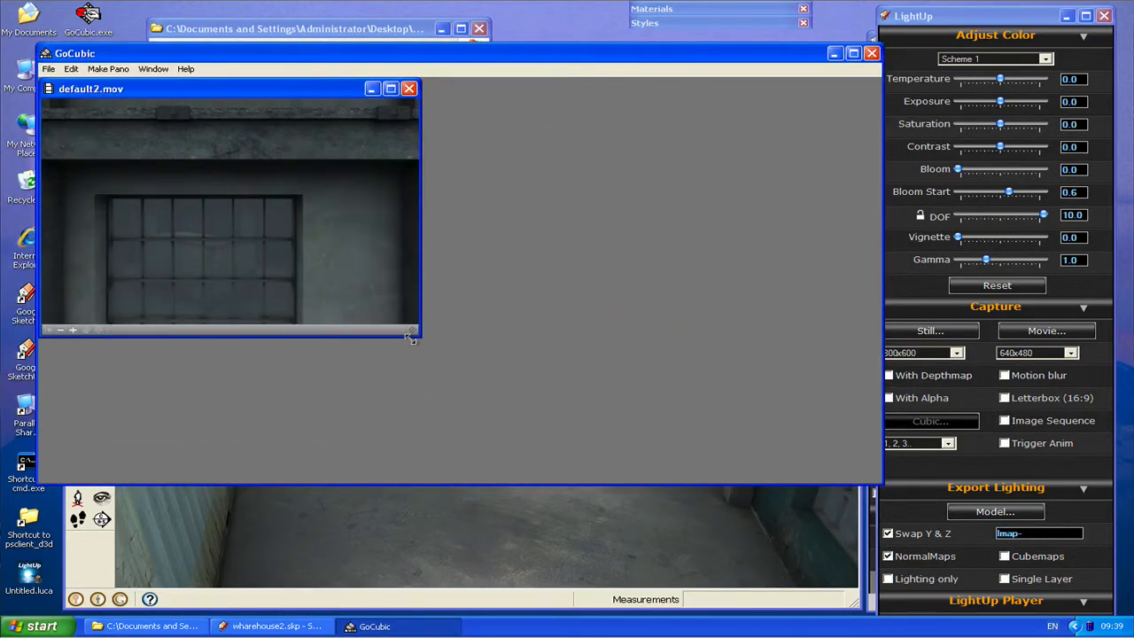
Enlarge the default2.mov panorama, look around the warehouse from the raised viewpoint, and close GoCubic
drag(413, 330, 518, 455)
drag(381, 293, 256, 242)
drag(336, 245, 440, 207)
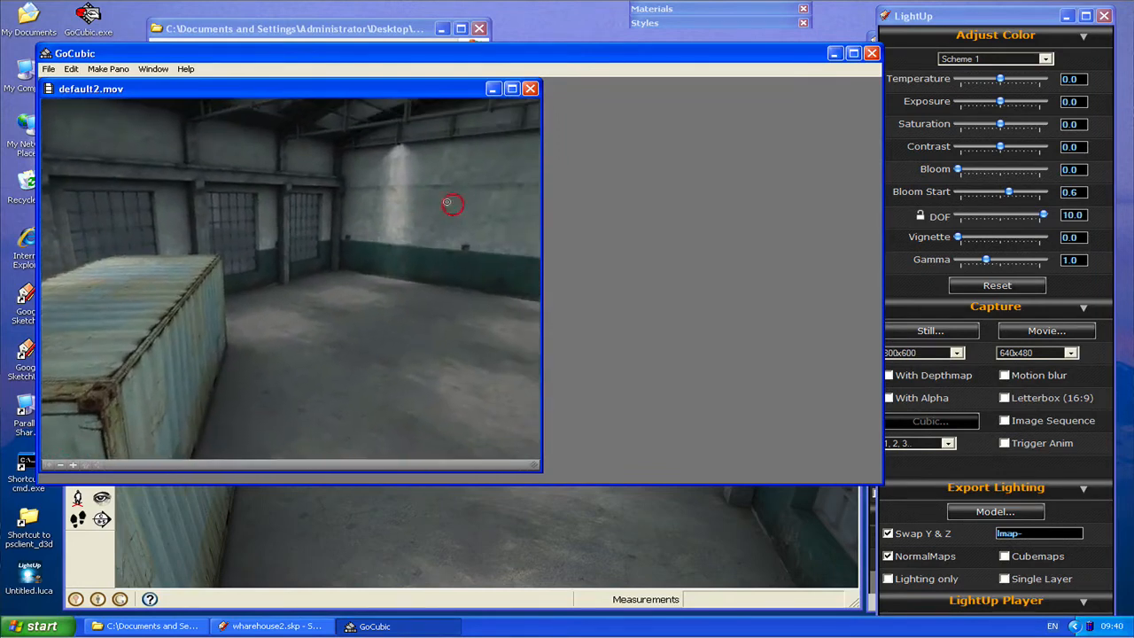
click(871, 53)
click(871, 53)
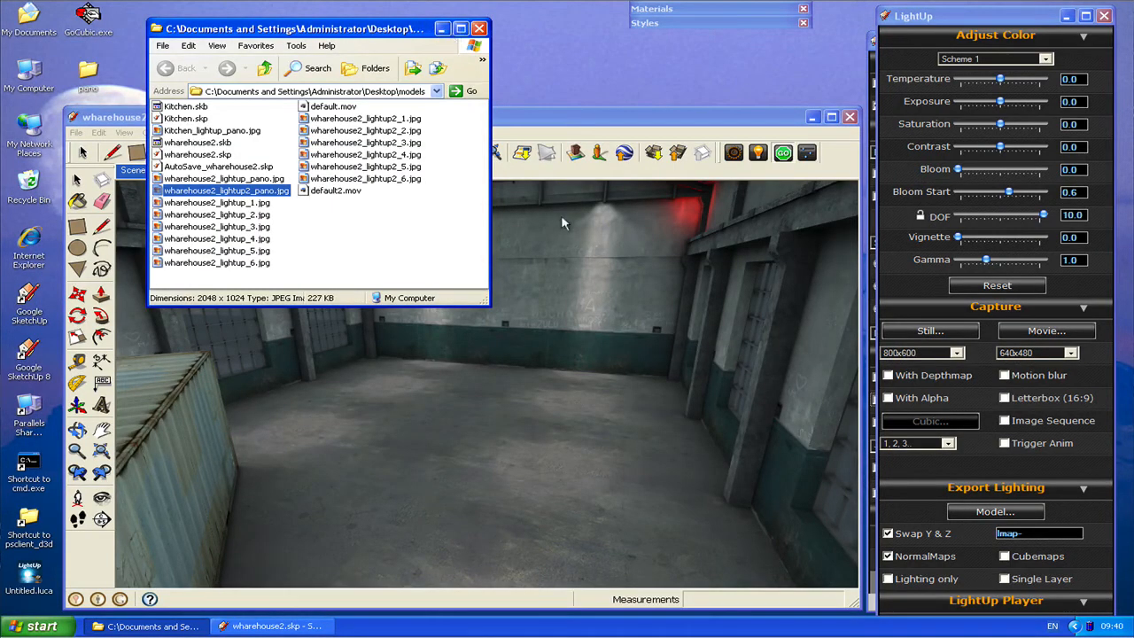
Back in SketchUp, set the cubic capture format to single strip and save the current warehouse view as wharehouse2_lightup
click(590, 115)
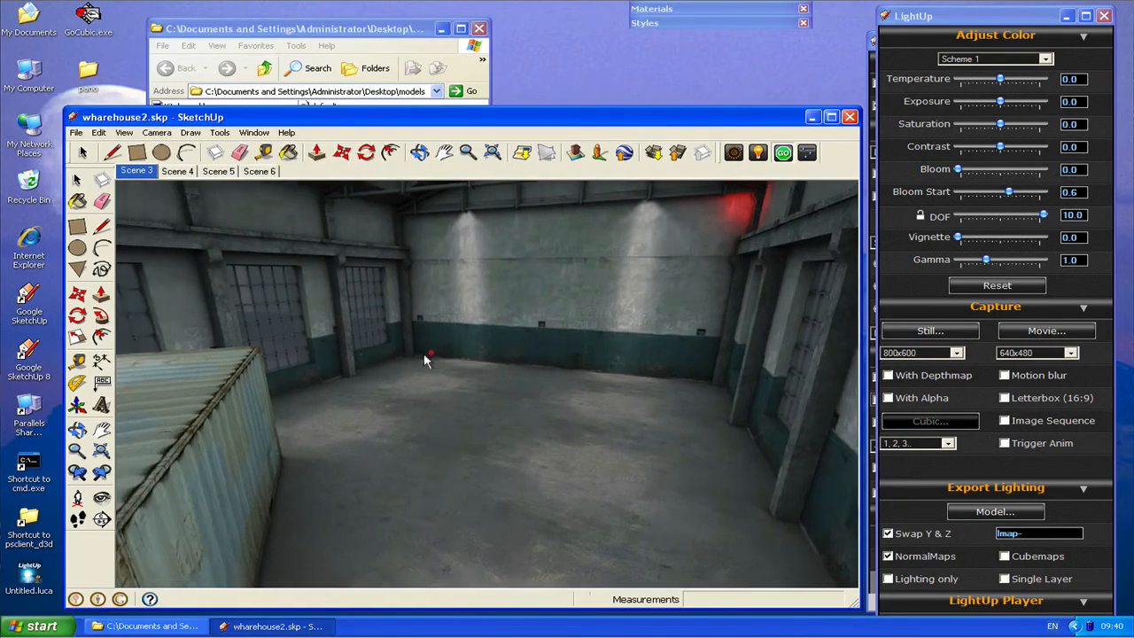
click(946, 443)
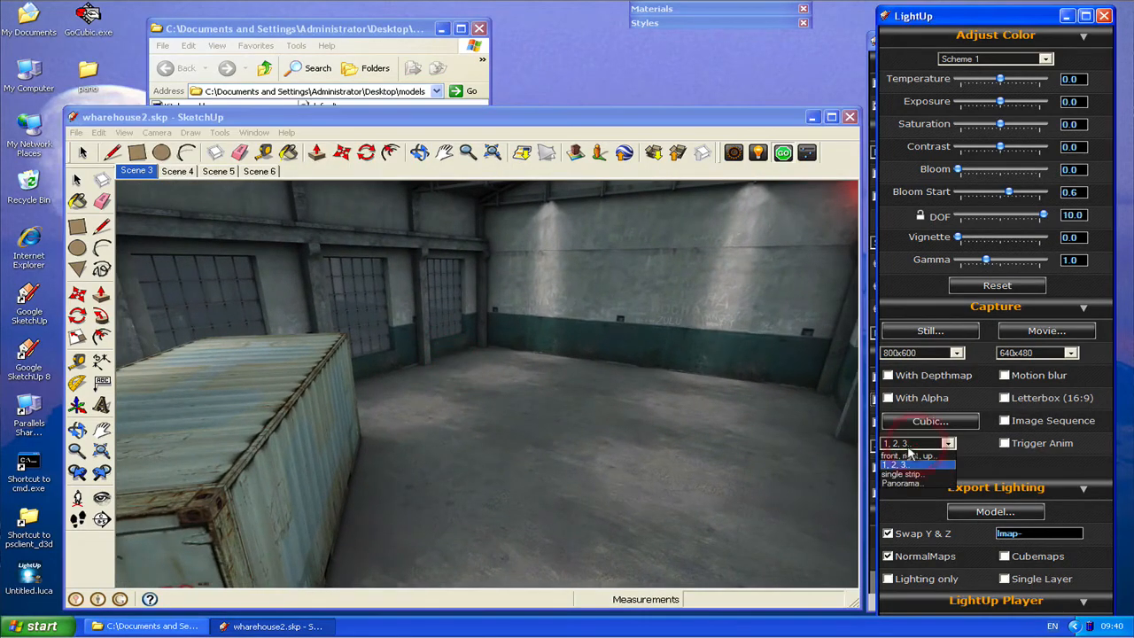
click(905, 475)
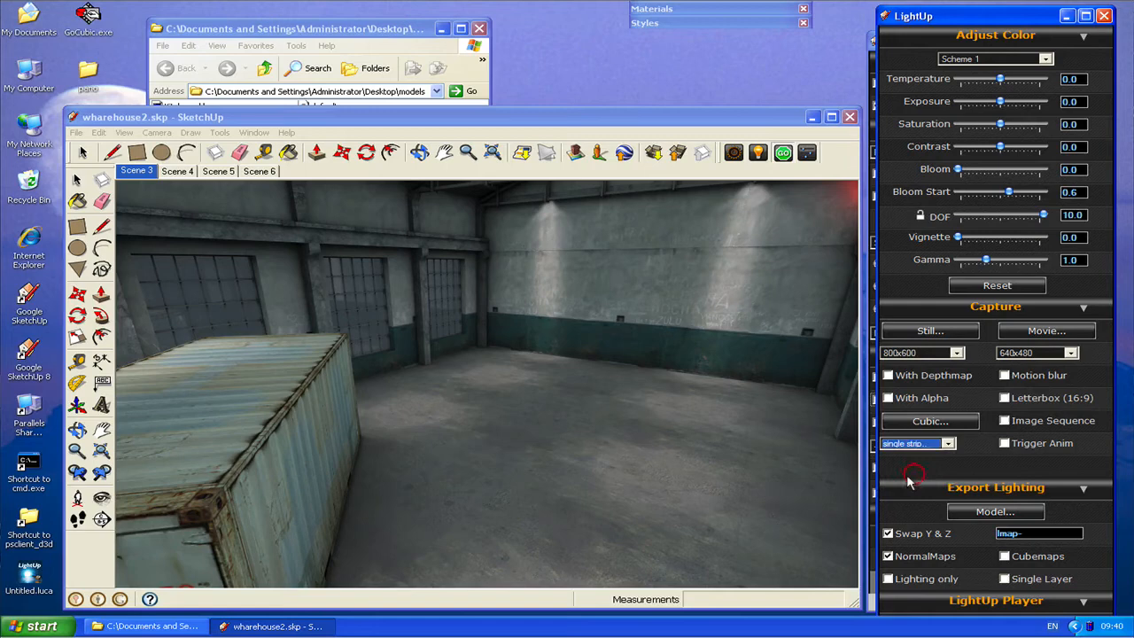
click(923, 423)
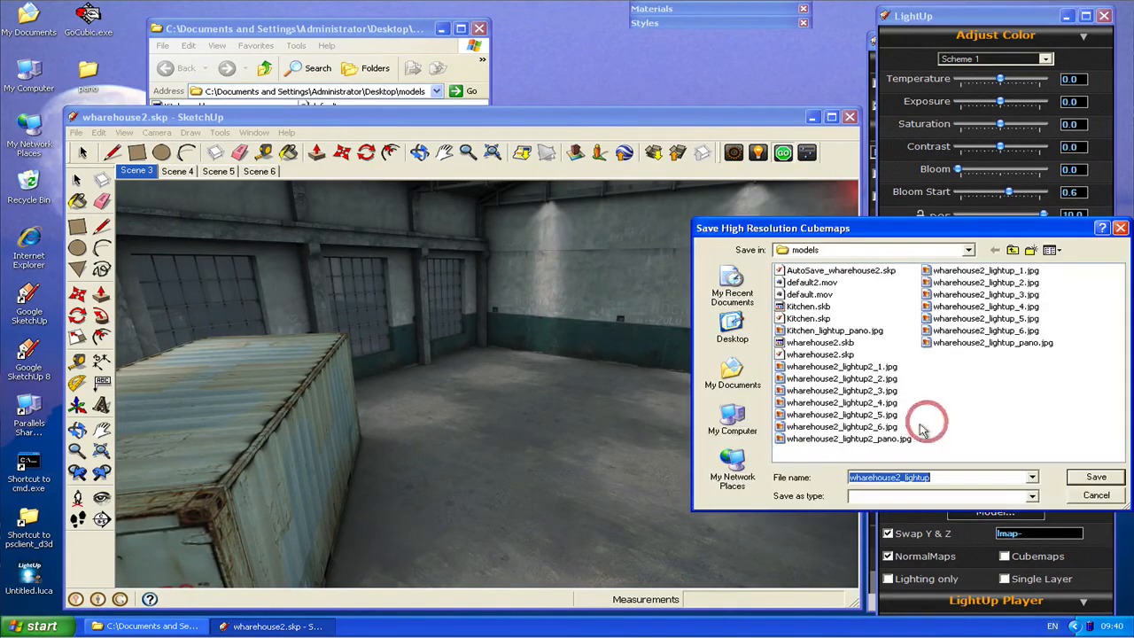
click(1095, 477)
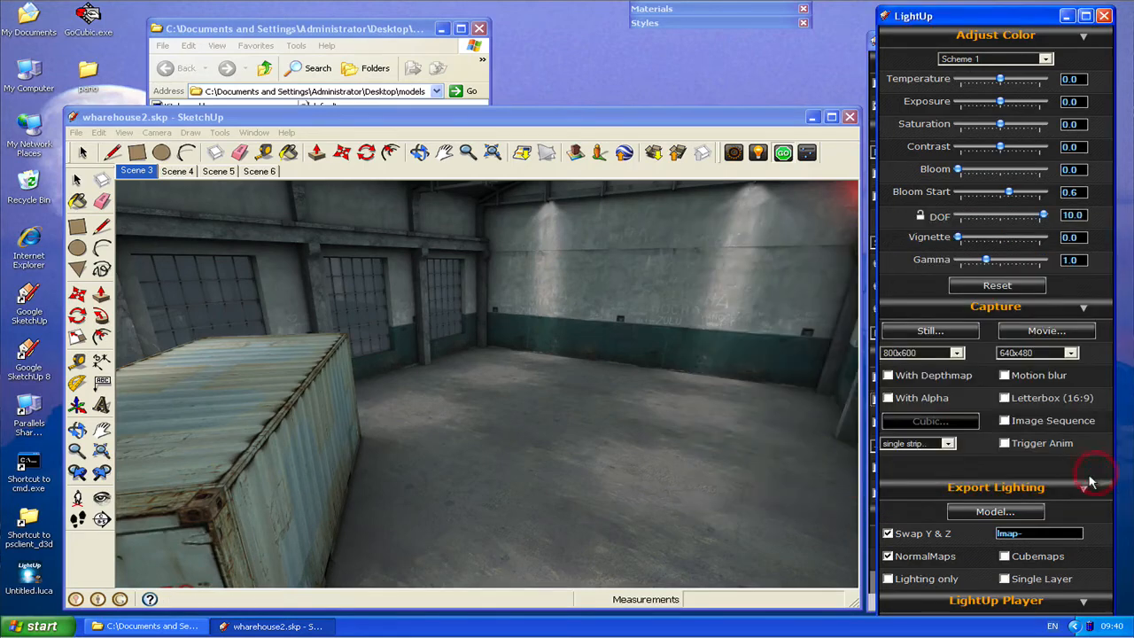
Open wharehouse2_lightup_strip.jpg from the models folder to inspect the cubemap strip, and close it
click(387, 43)
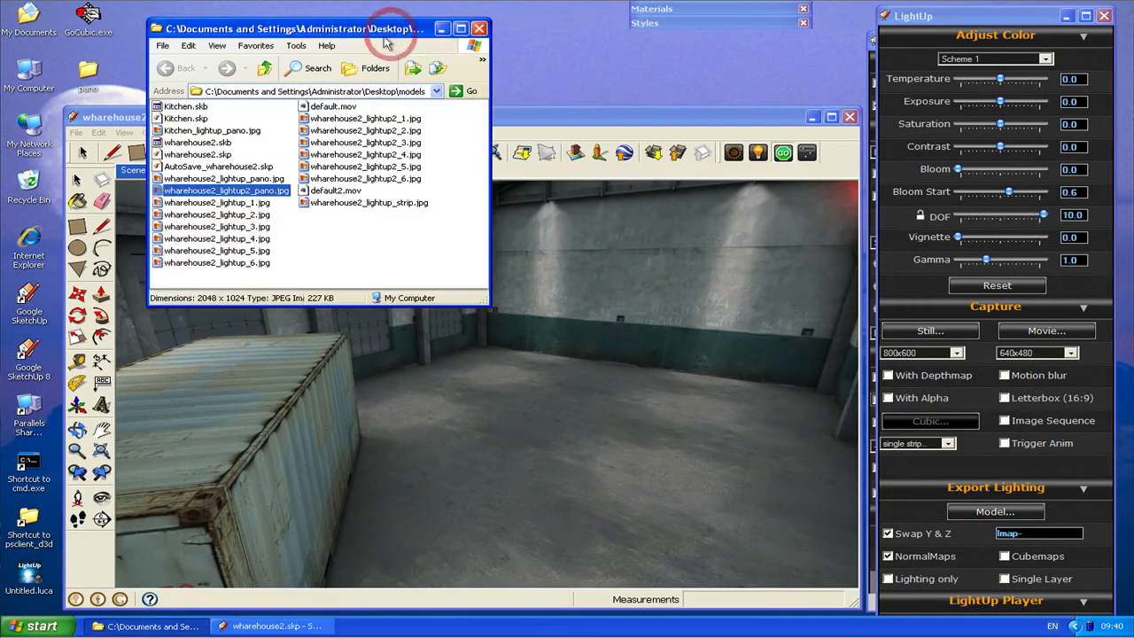
double_click(372, 202)
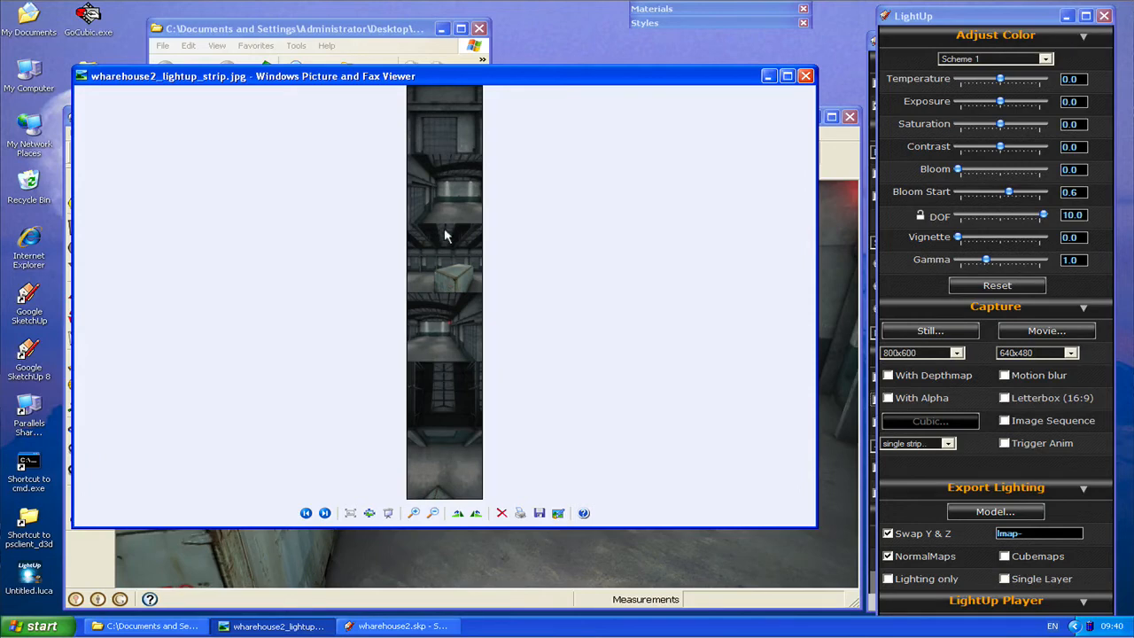
click(805, 77)
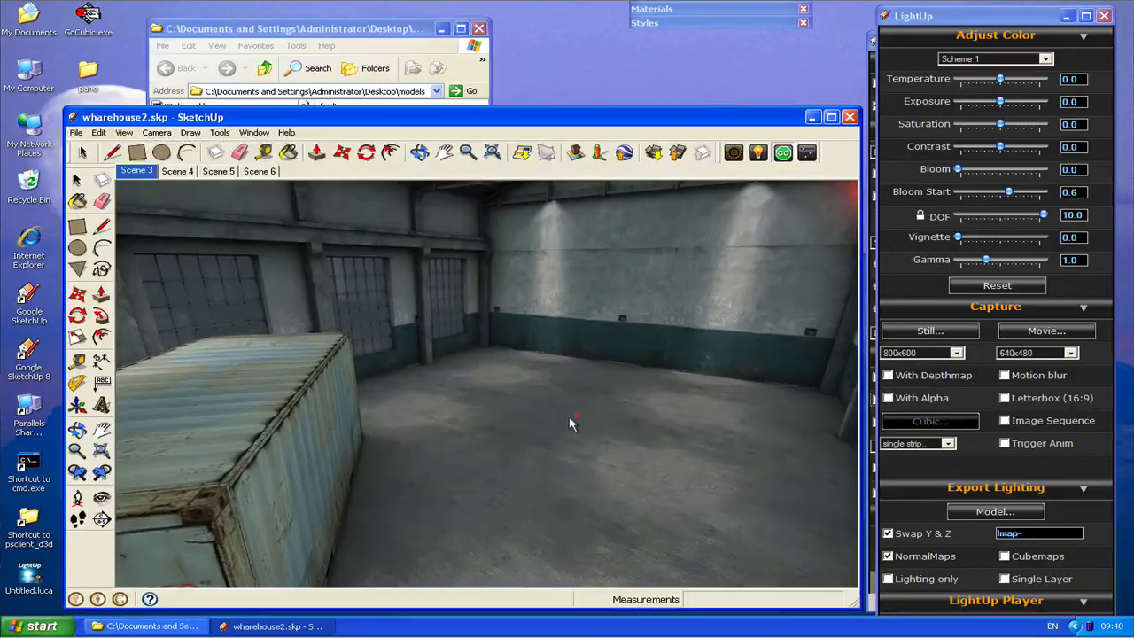